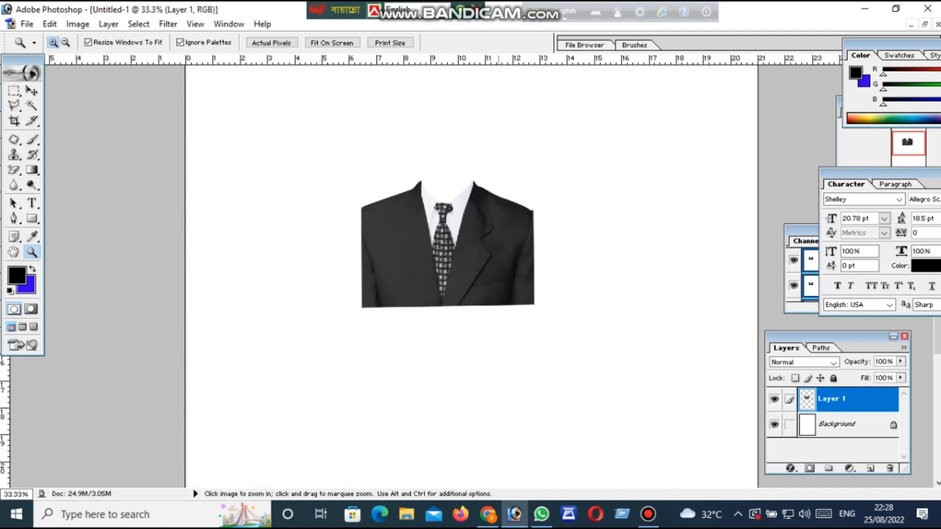
Reposition the suit cutout slightly on the blank page with the Move tool
left_click(499, 239)
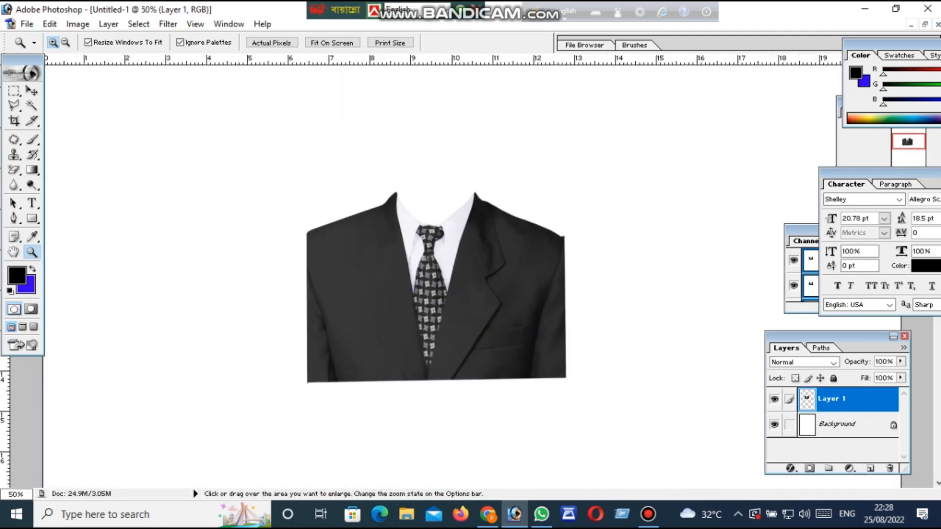
key("v")
left_click_drag(426, 269, 471, 263)
mouse_move(438, 200)
left_mouse_down()
mouse_move(466, 239)
mouse_move(490, 194)
mouse_move(323, 228)
mouse_move(406, 267)
mouse_move(280, 215)
mouse_move(426, 298)
mouse_move(415, 127)
mouse_move(458, 195)
mouse_move(399, 225)
mouse_move(423, 225)
left_mouse_up()
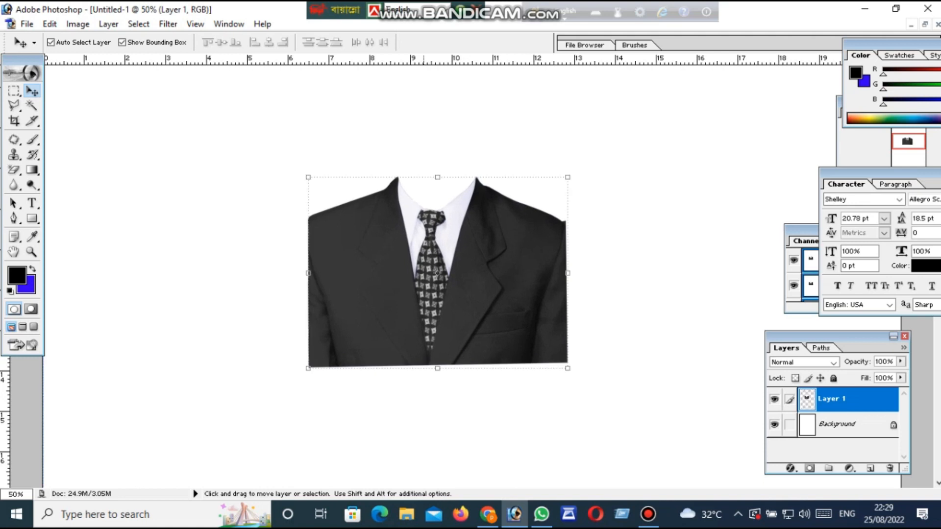
mouse_move(436, 271)
left_mouse_down()
mouse_move(490, 291)
mouse_move(443, 285)
left_mouse_up()
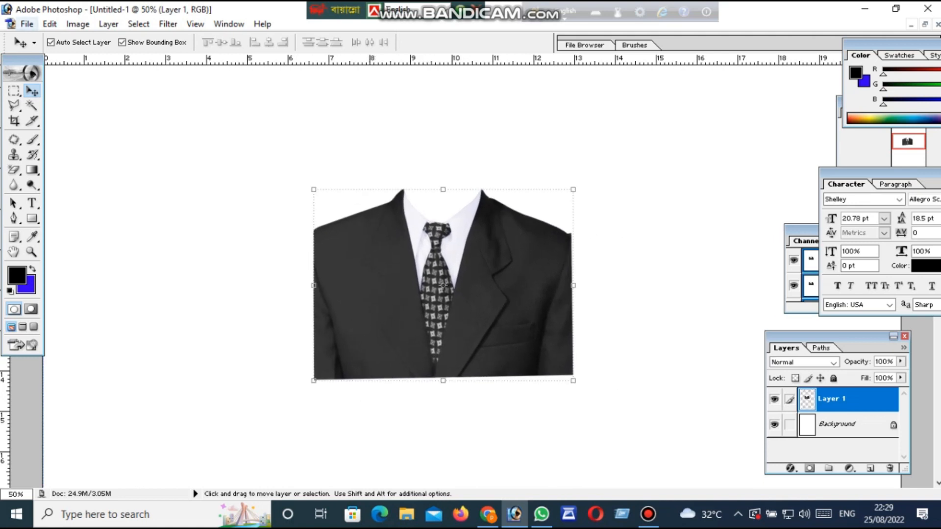
Start opening an image file and browse to the edit folder on Local Disk (F:)
key("alt+f")
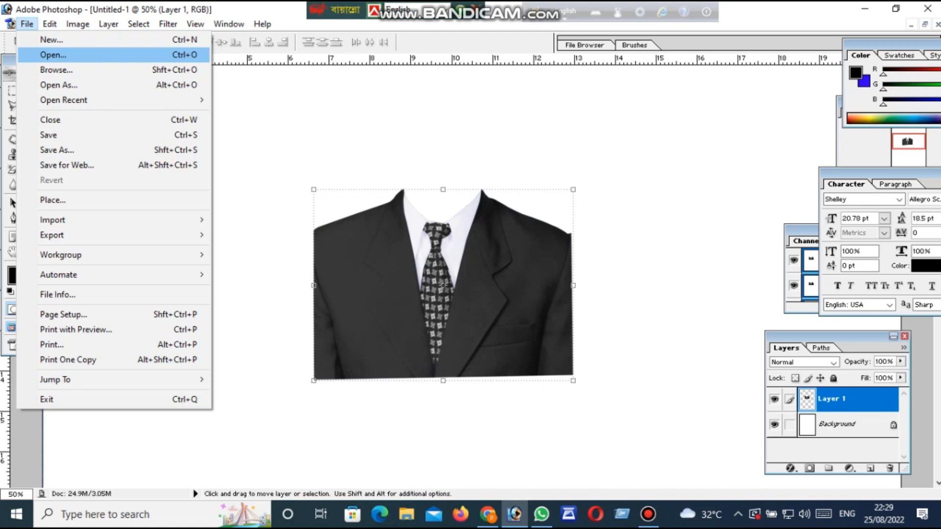
left_click(27, 24)
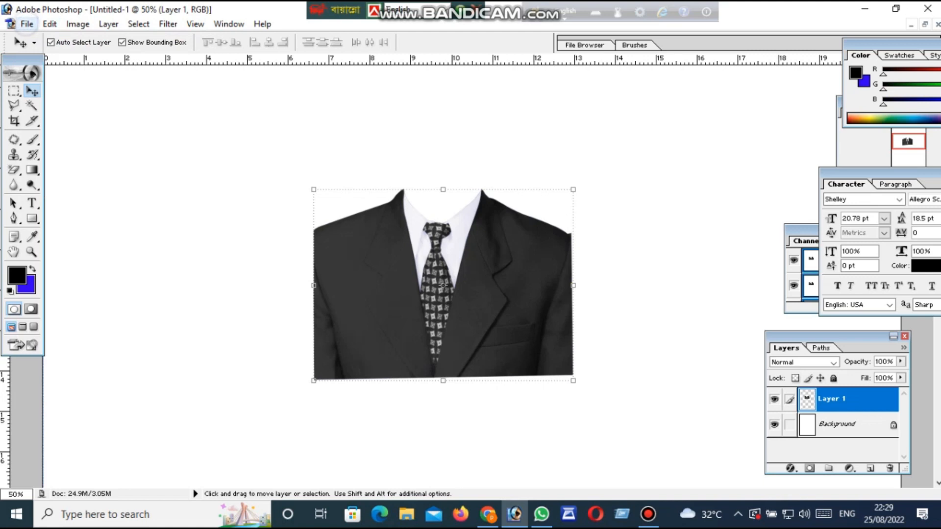
left_click(27, 23)
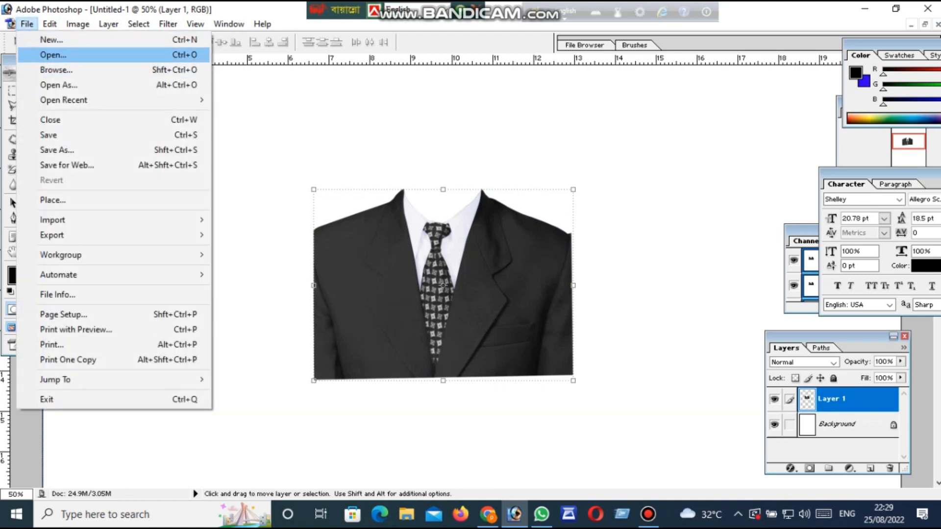
left_click(53, 54)
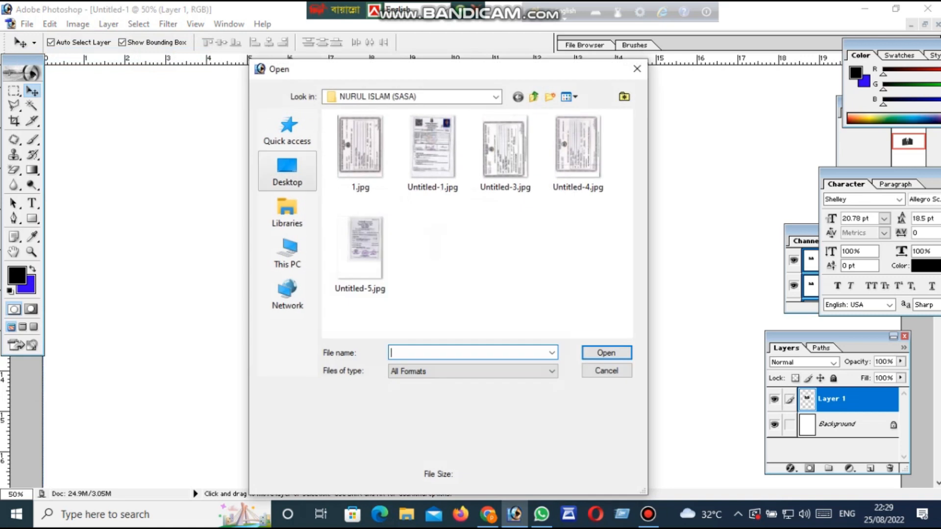
left_click(287, 171)
scroll(435, 249, "down", 7)
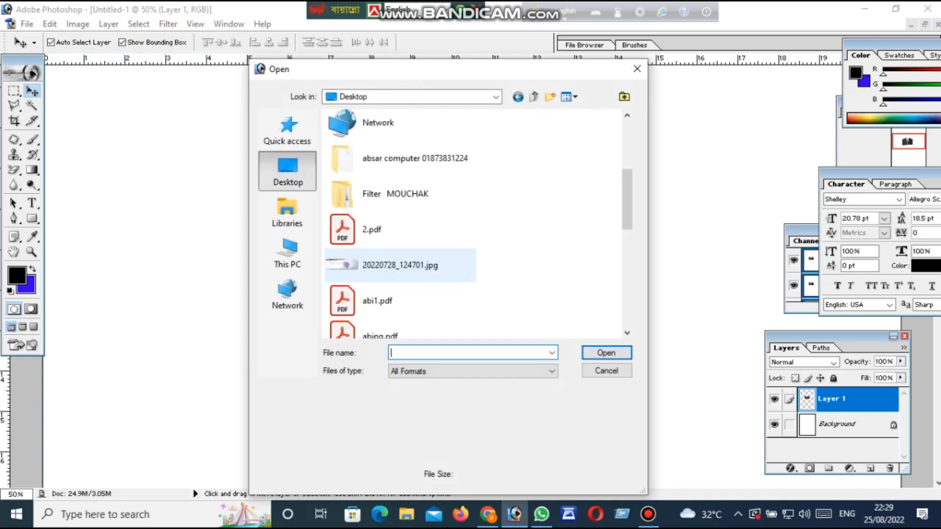
scroll(435, 249, "up", 7)
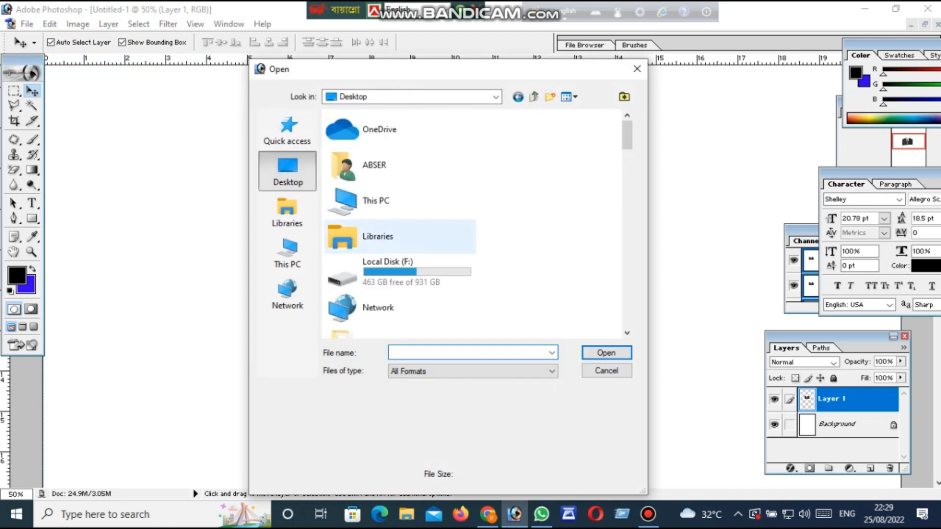
scroll(400, 196, "down", 8)
scroll(400, 196, "up", 4)
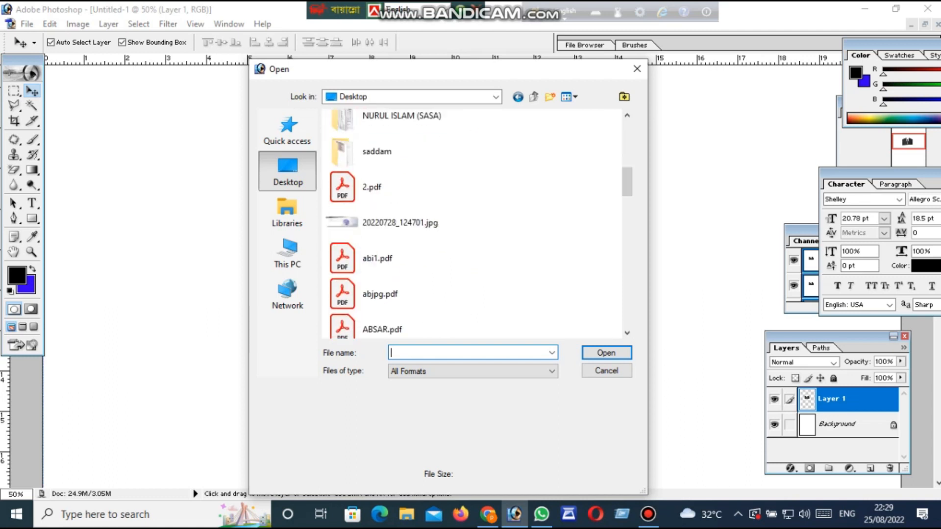
scroll(393, 221, "up", 4)
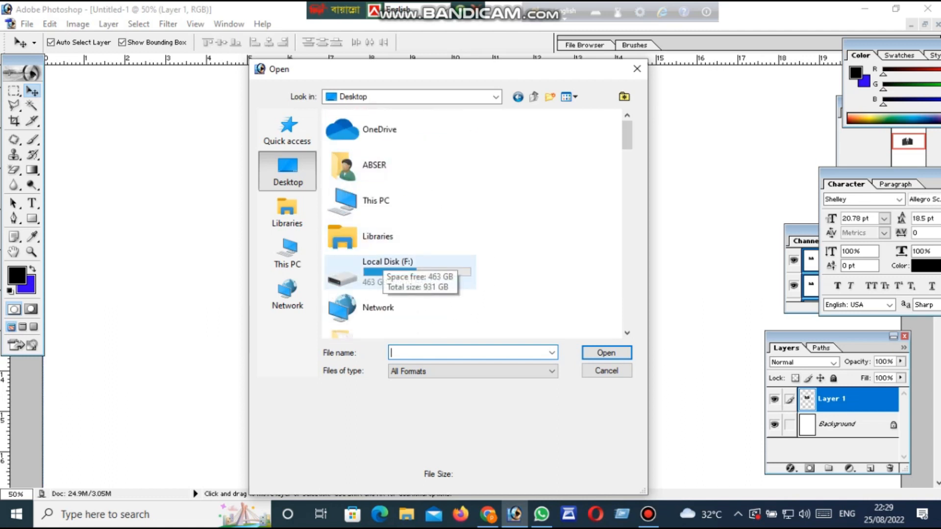
double_click(378, 265)
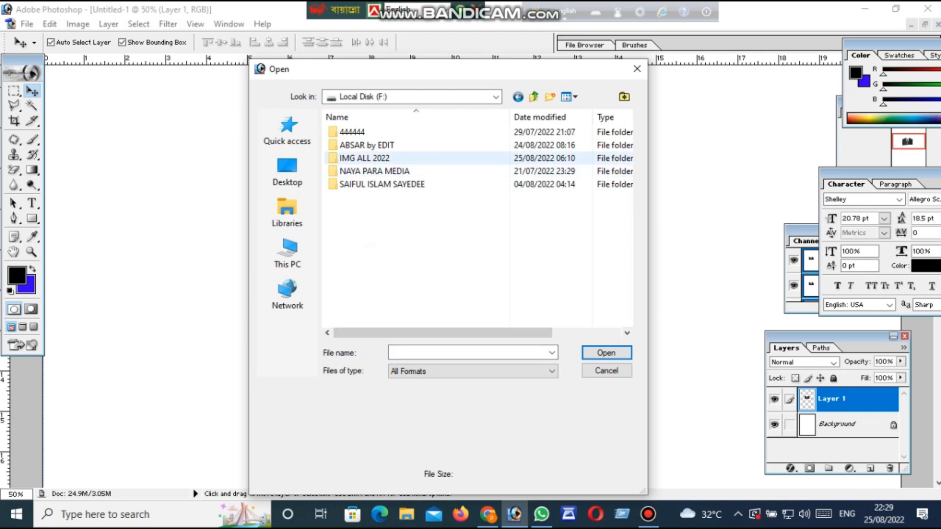
double_click(367, 145)
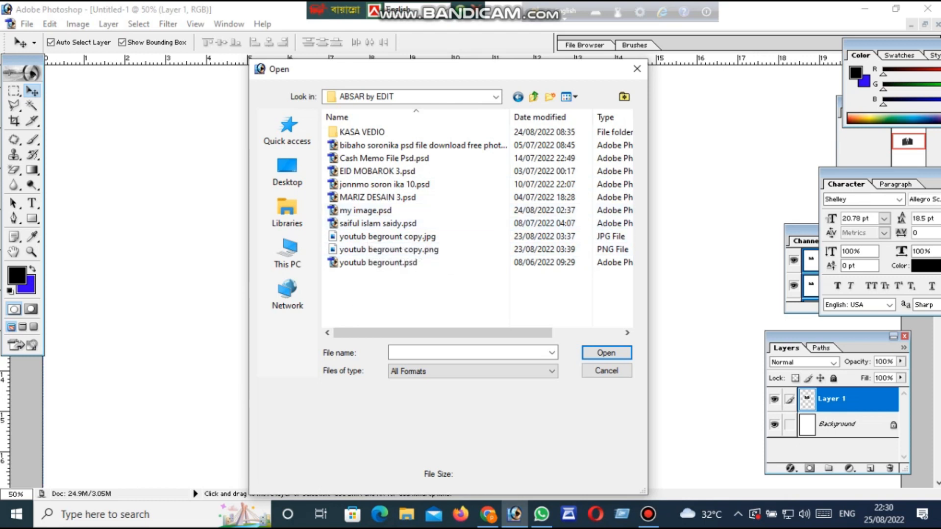
Open the file my image.psd
left_click_drag(418, 71, 369, 111)
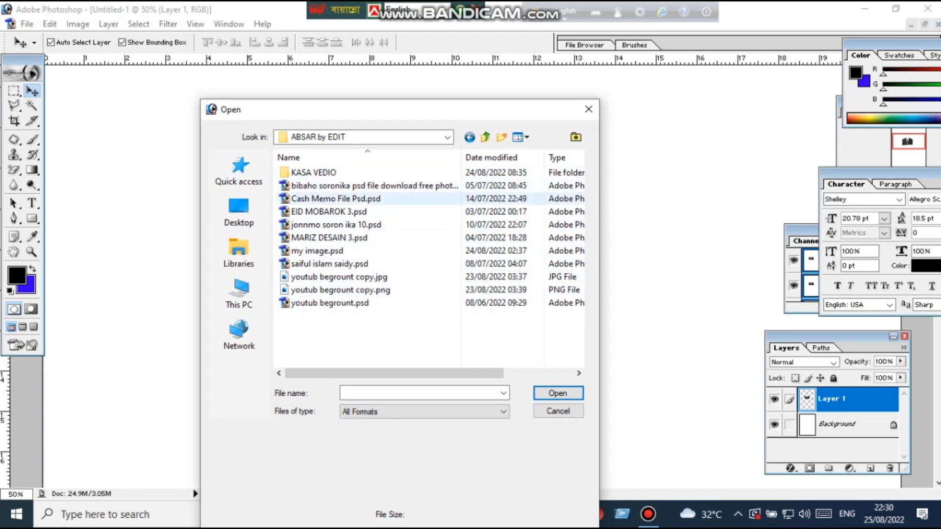
left_click(314, 251)
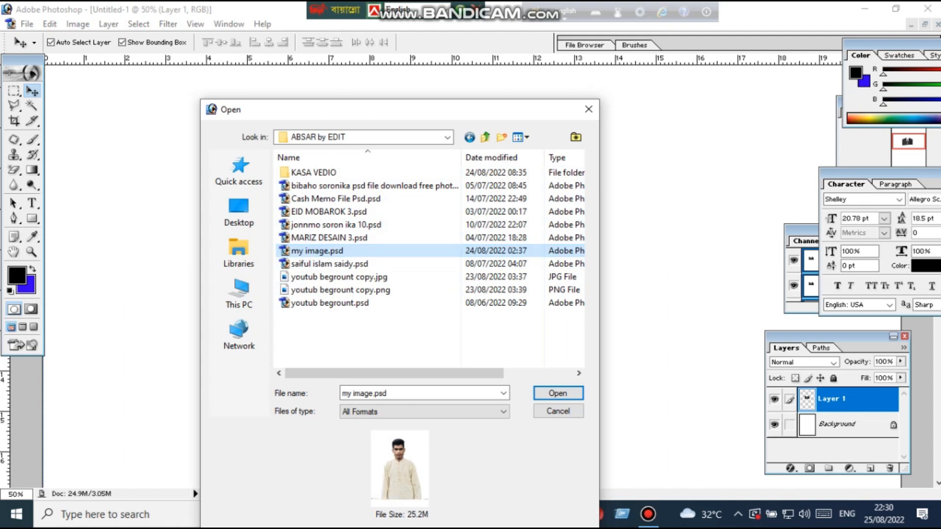
left_click(558, 394)
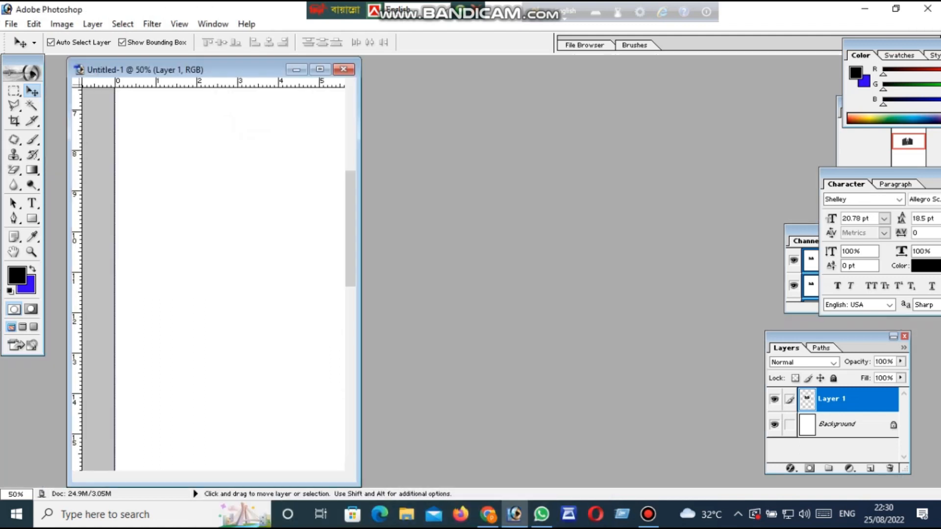
Set the my image.psd window aside and widen the Untitled-1 window, bringing the suit into its visible area
left_click_drag(221, 93, 575, 95)
left_click(290, 190)
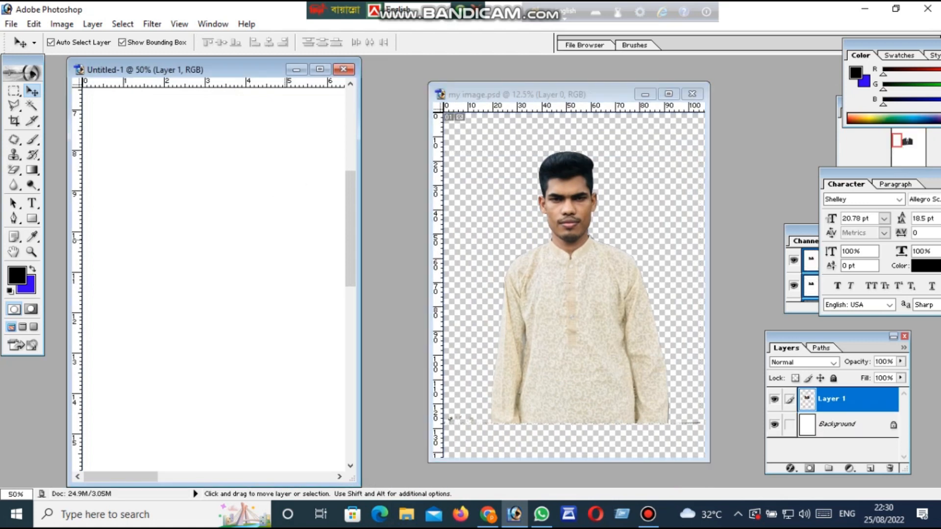
scroll(213, 275, "down", 5)
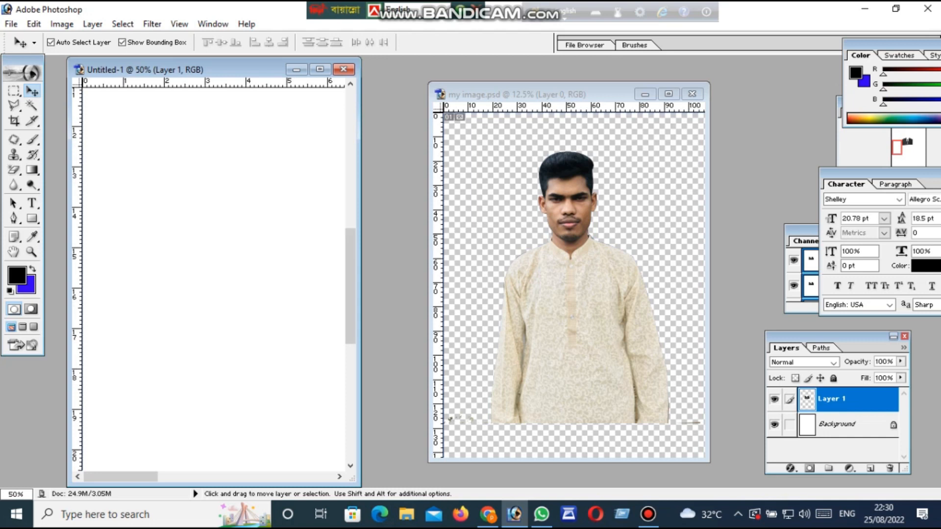
left_click_drag(361, 220, 588, 220)
left_click_drag(460, 157, 323, 372)
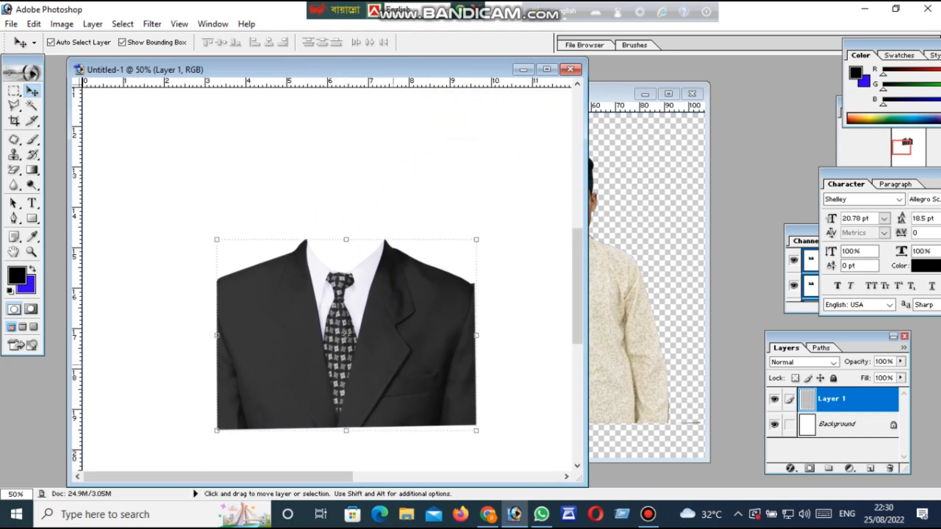
Copy the portrait from my image.psd into Untitled-1 as a new layer and maximize the Untitled-1 window
left_click(608, 302)
left_click_drag(607, 302, 648, 285)
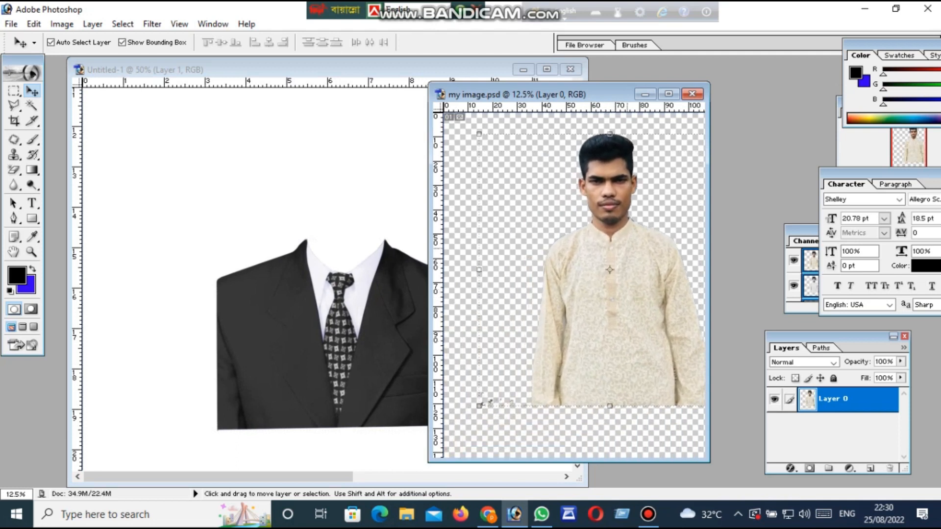
left_click_drag(627, 248, 365, 464)
left_click_drag(394, 271, 361, 372)
left_click(547, 69)
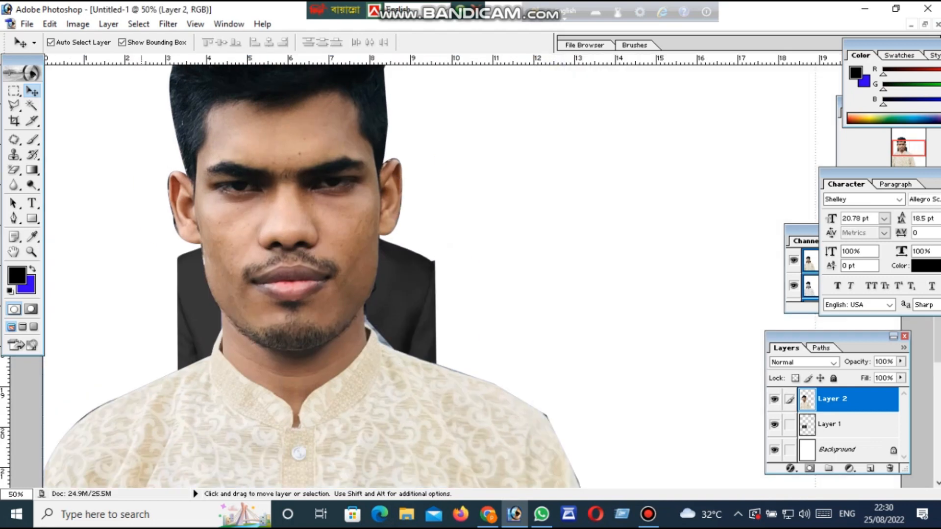
Move the portrait to the lower right of the page, clear of the suit
left_click(31, 252)
right_click(211, 240)
left_click(238, 250)
scroll(238, 250, "down", 3)
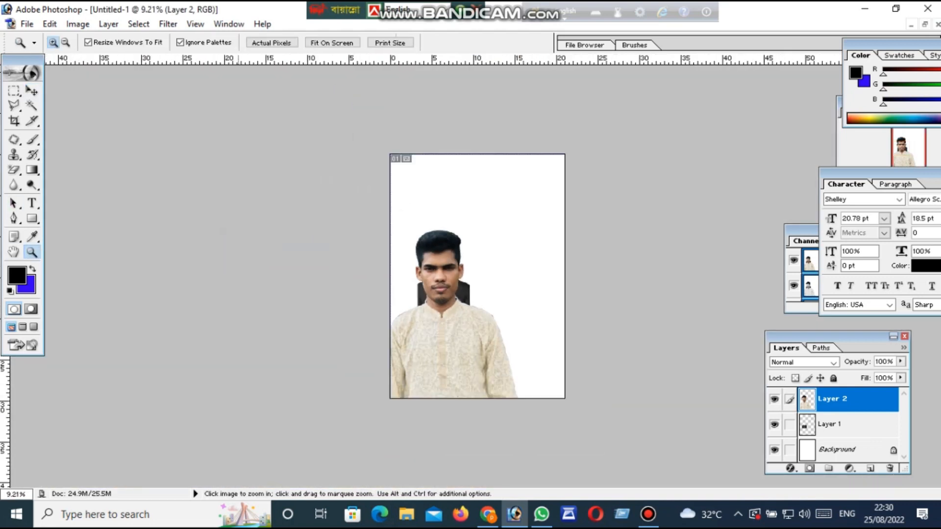
left_click(28, 91)
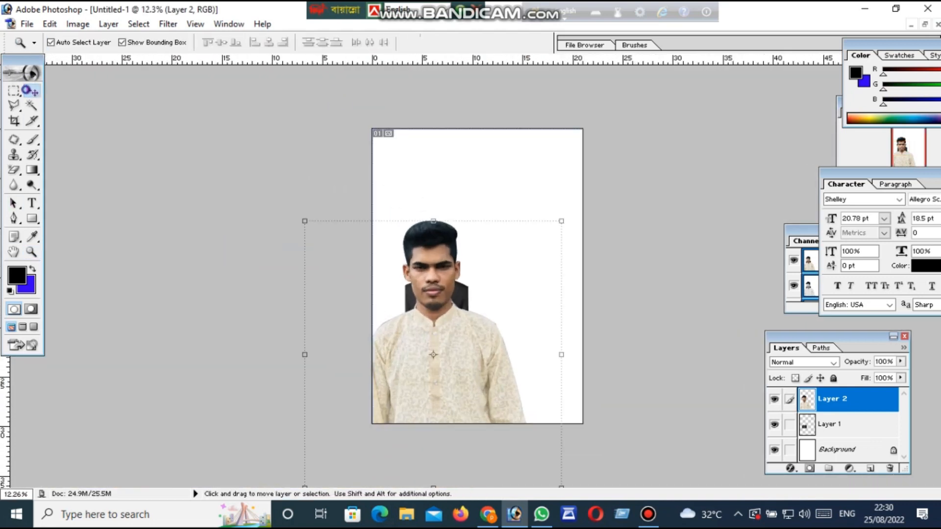
left_click_drag(433, 377, 555, 409)
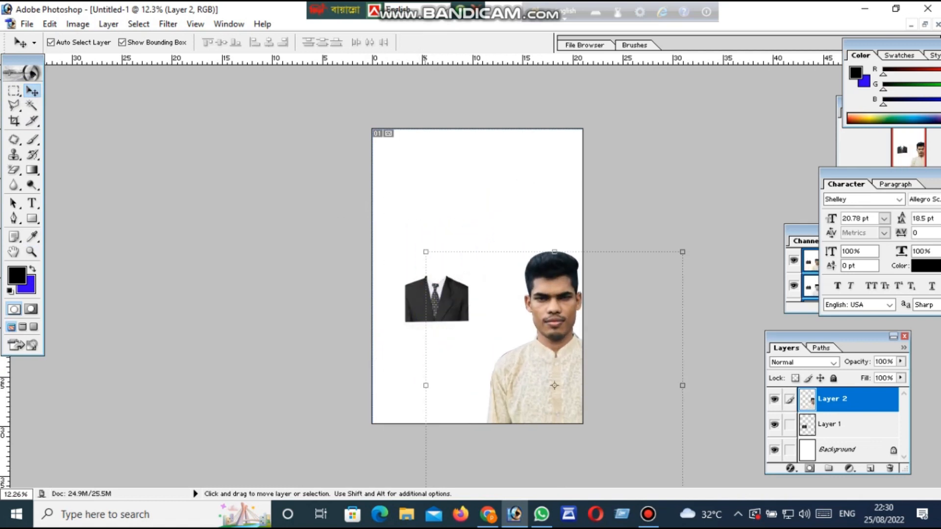
Scale the portrait down with Free Transform to about 70% width and 63% height
key("ctrl+t")
left_click_drag(550, 375, 465, 310)
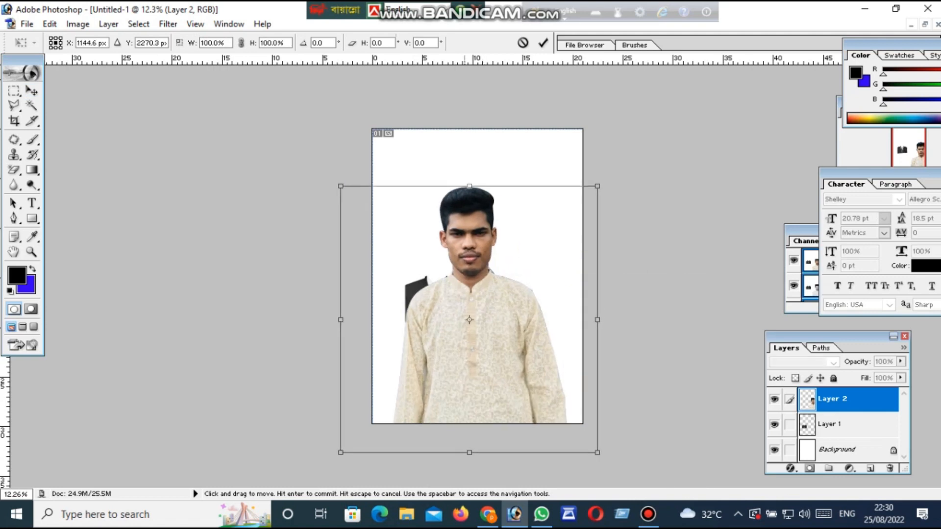
left_click_drag(341, 186, 417, 284)
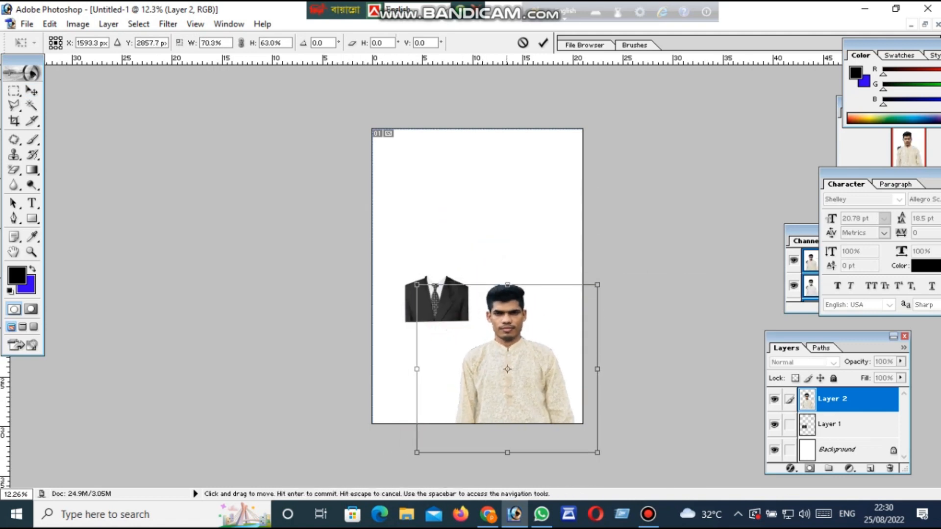
key("Return")
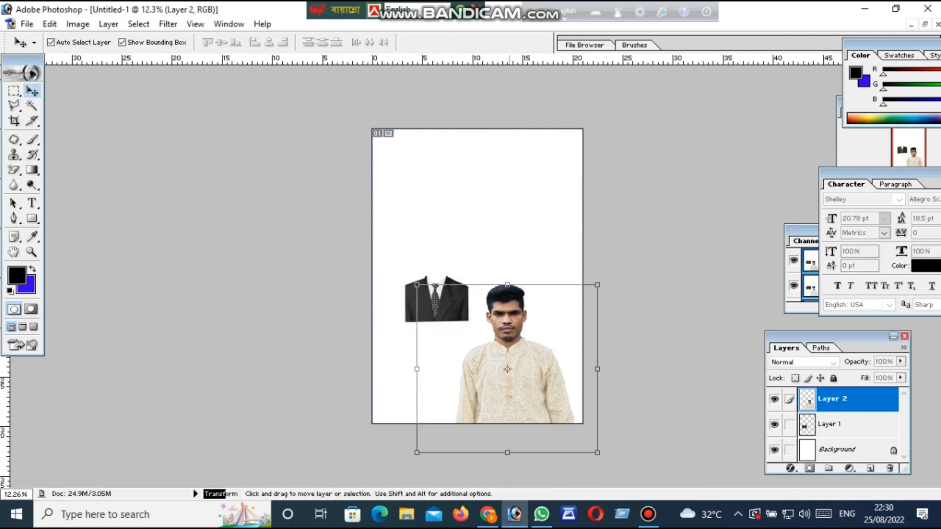
Place the suit near the page's upper edge and center the reduced portrait directly below it
left_click_drag(507, 343, 541, 325)
key("ctrl+t")
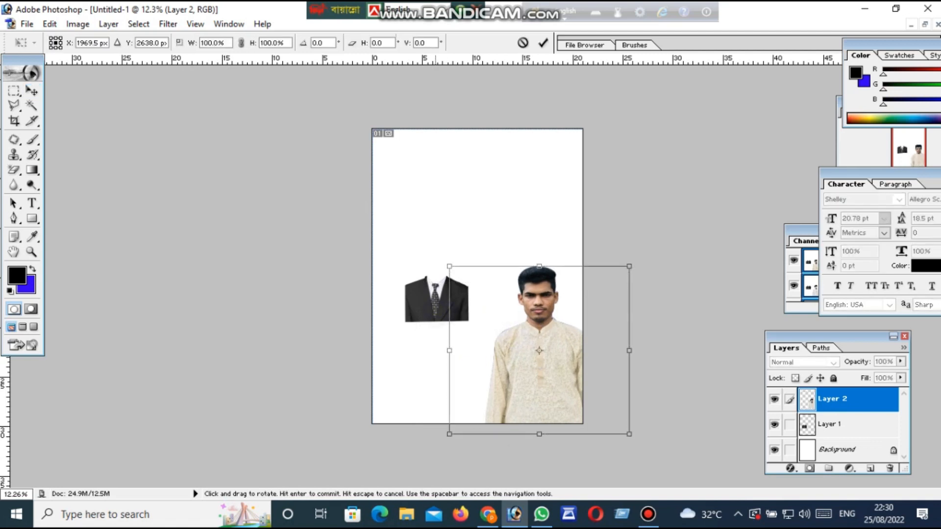
key("Return")
left_click_drag(427, 307, 456, 182)
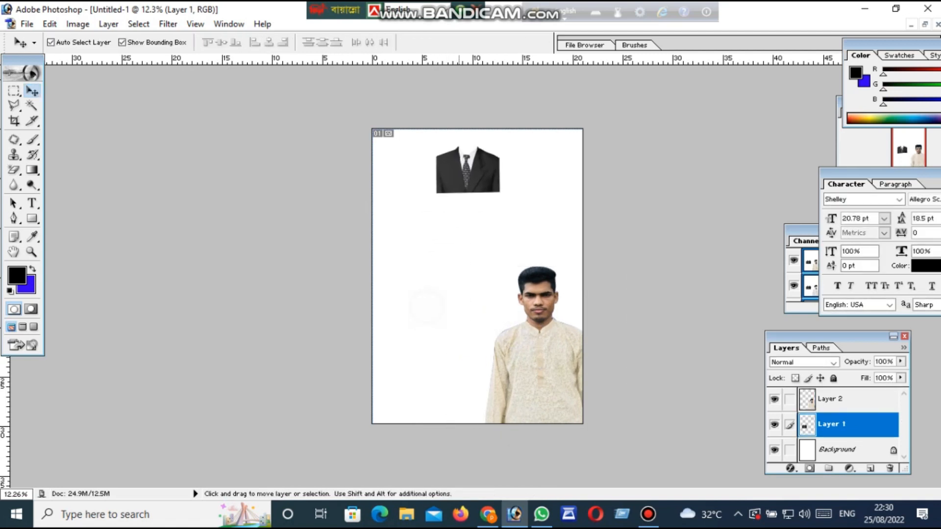
left_click_drag(548, 352, 477, 270)
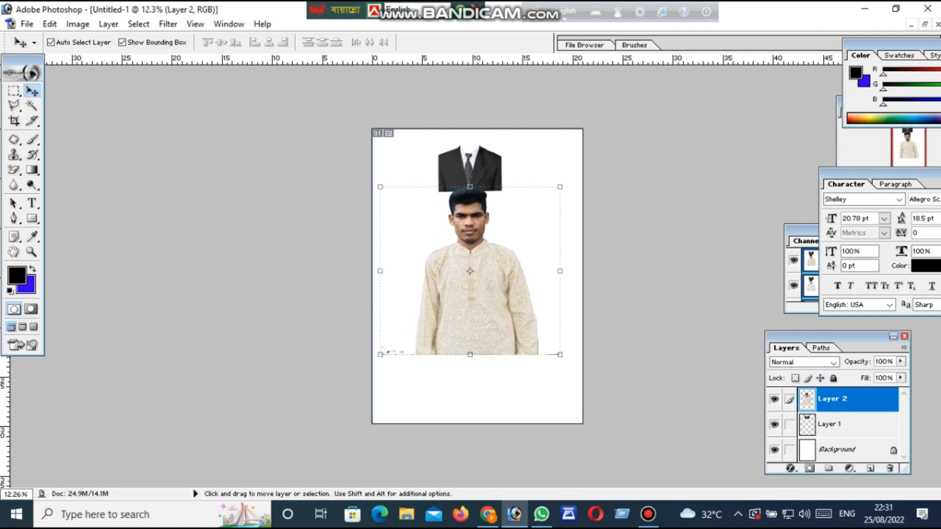
Reorder the suit layer above the portrait layer and move the portrait up the page
left_click(825, 425)
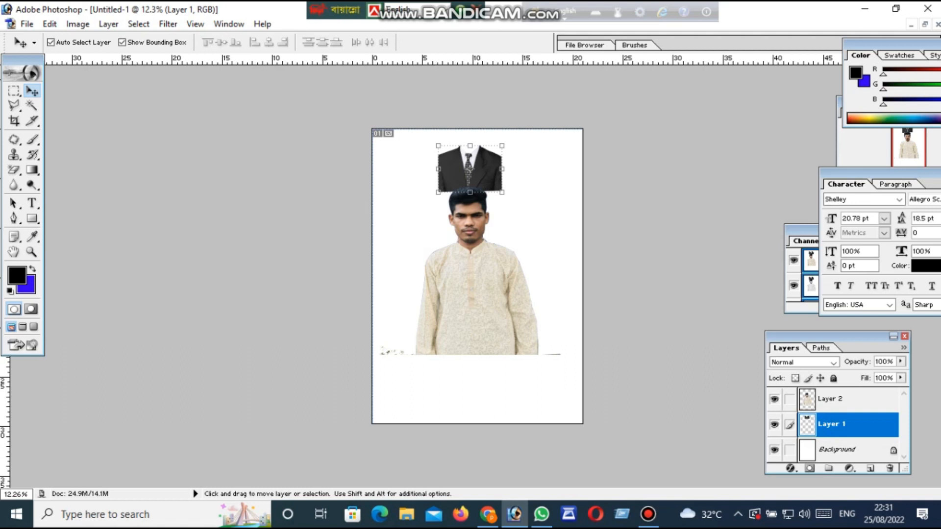
left_click_drag(829, 425, 829, 391)
left_click_drag(476, 287, 476, 234)
Enlarge the suit to about 185% width and 204% height and place it over the man's torso
left_click_drag(459, 175, 559, 303)
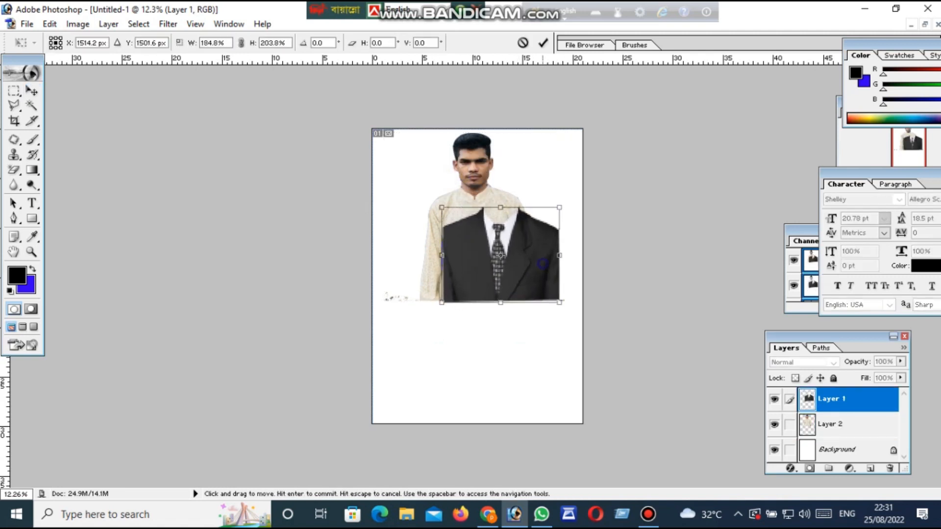
key("Return")
left_click_drag(503, 263, 463, 285)
Move the portrait down behind the suit so the head and neck sit in the suit's collar
left_click(500, 183)
left_click_drag(463, 184, 460, 229)
key("z")
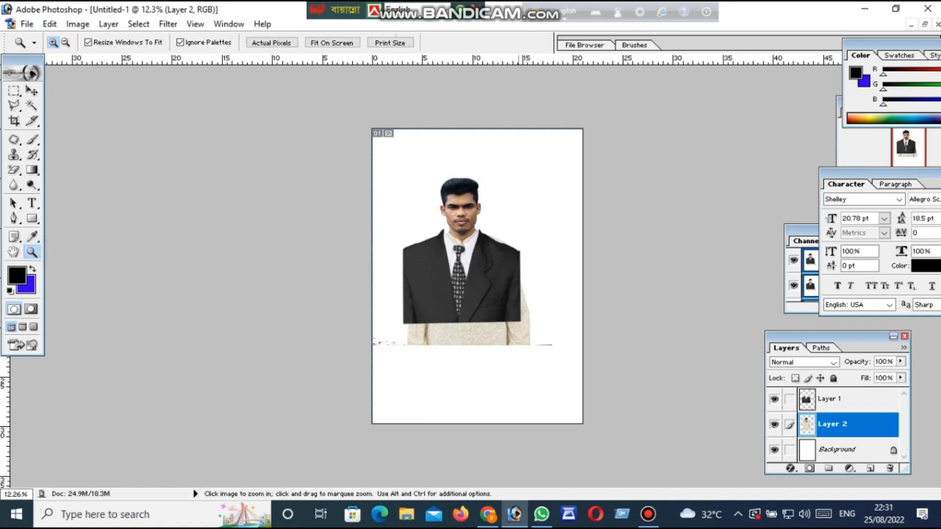
left_click(465, 259)
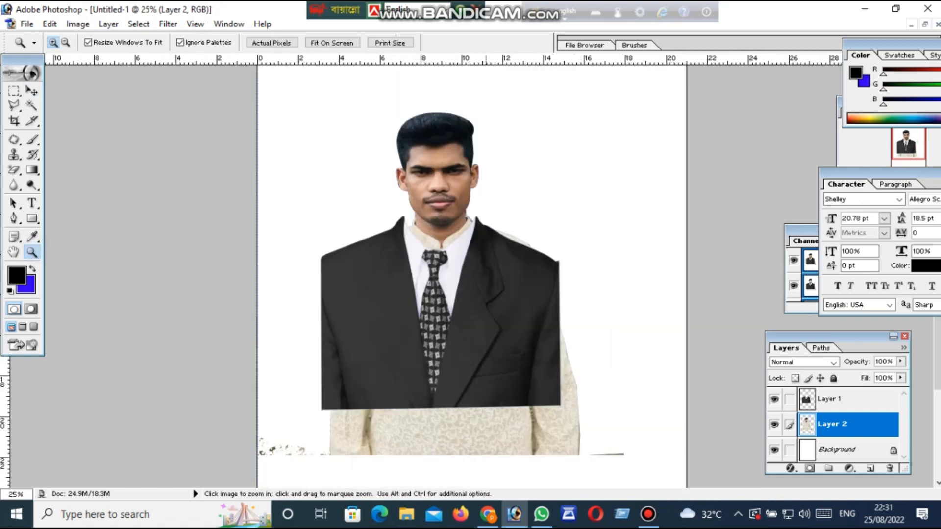
left_click(467, 261)
scroll(466, 261, "up", 2)
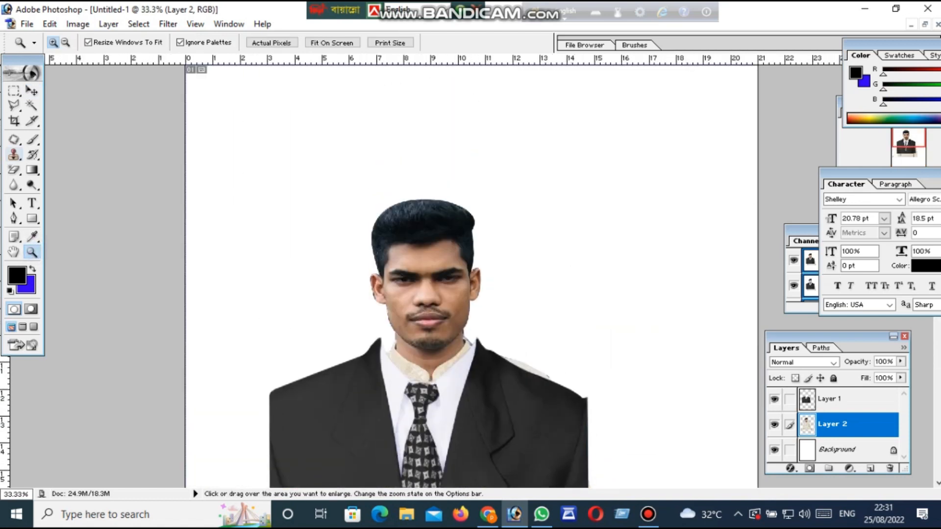
Move the portrait up the page and reposition the suit so its collar sits around the man's neck
left_click(31, 92)
left_click_drag(449, 265, 449, 247)
left_click_drag(184, 181, 187, 170)
key("Return")
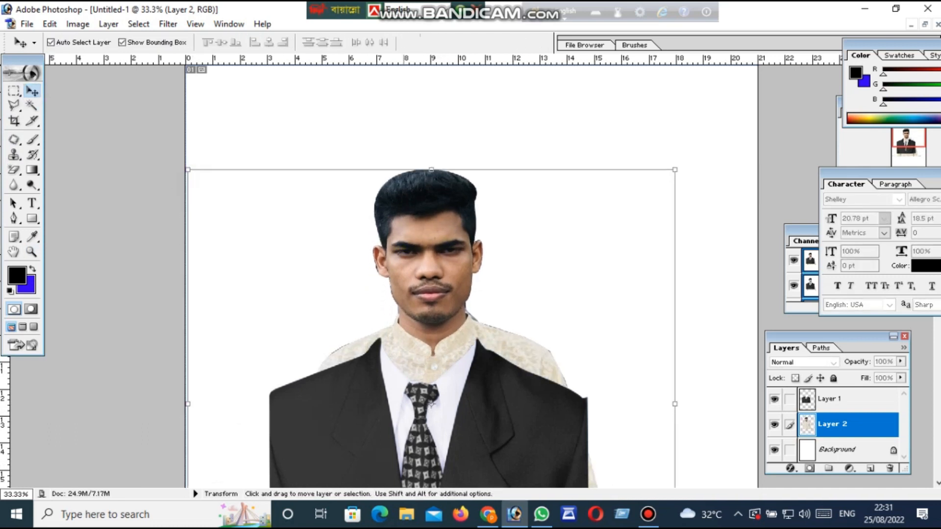
left_click(476, 406)
left_click_drag(475, 438, 493, 408)
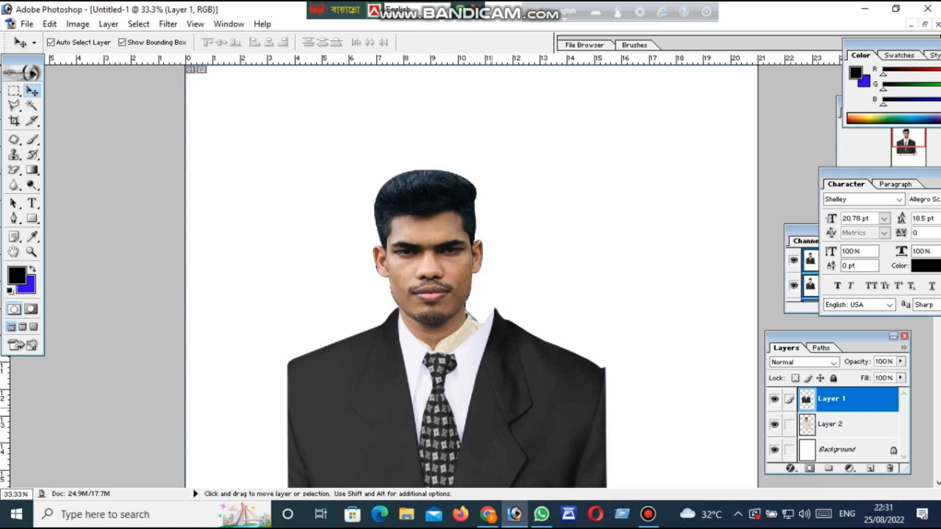
Scale the suit to 86.6% width and 89.5% height and center it beneath the man's chin
scroll(470, 275, "down", 5)
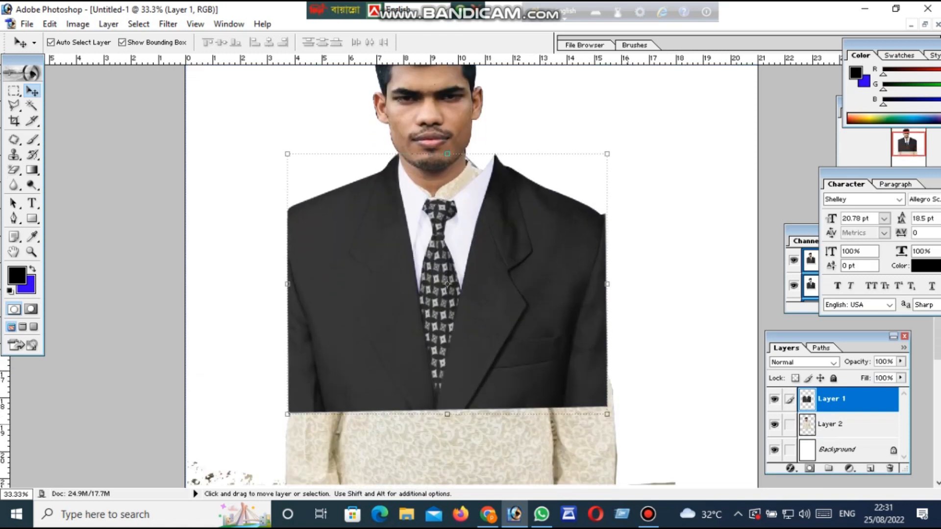
key("ctrl+t")
left_click_drag(607, 416, 565, 387)
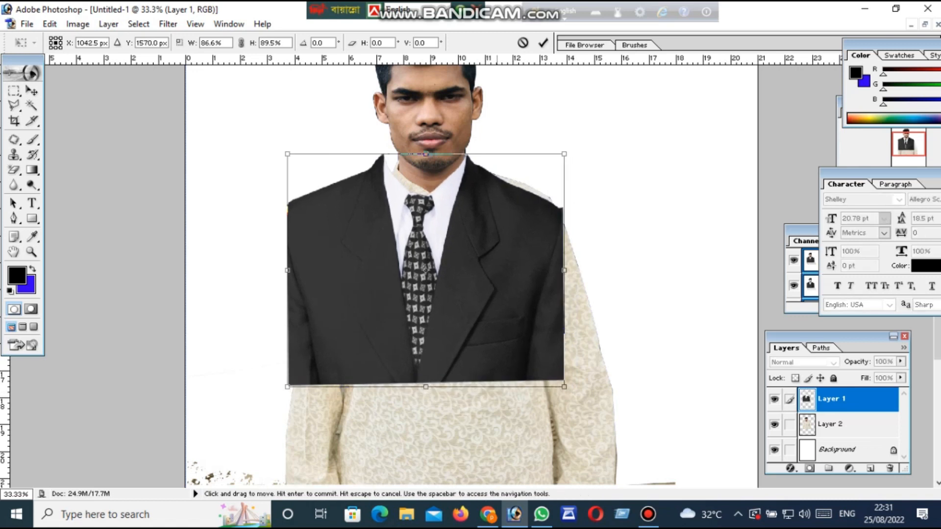
left_click_drag(497, 315, 507, 317)
left_click_drag(436, 274, 439, 274)
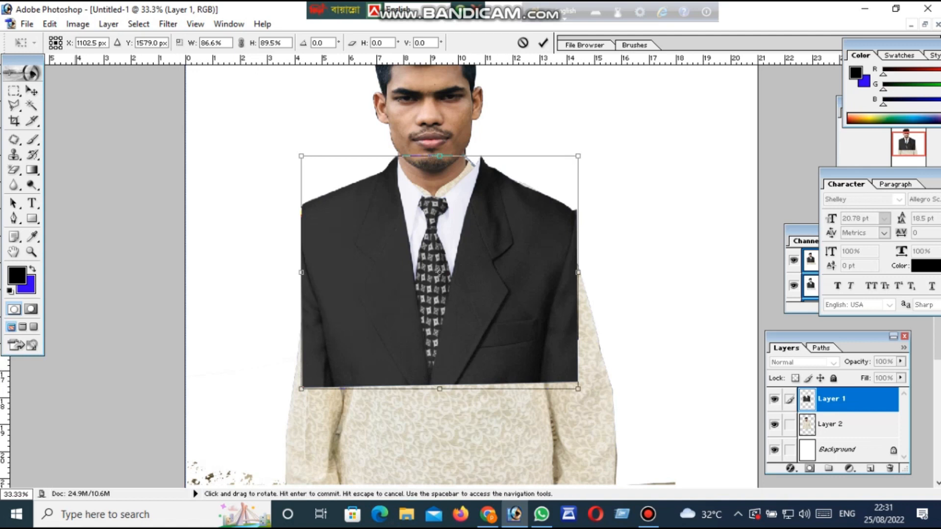
left_click(31, 90)
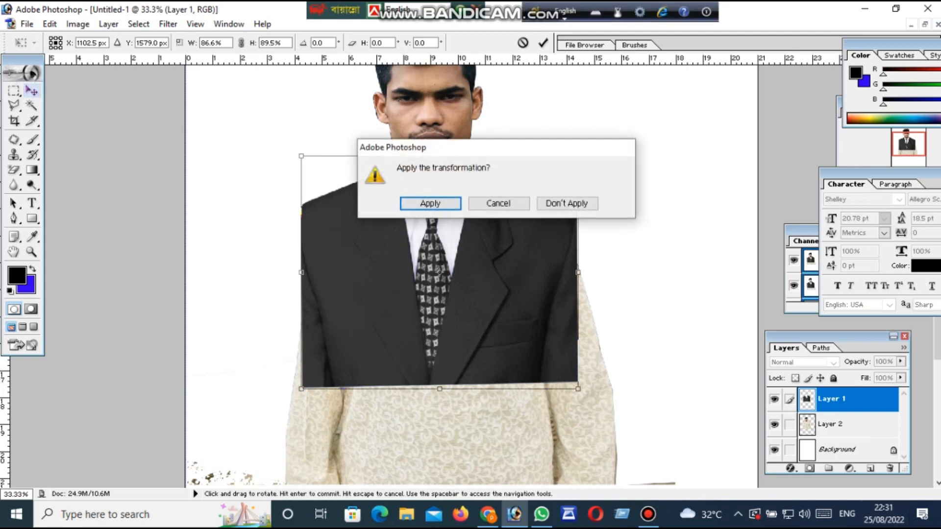
key("Return")
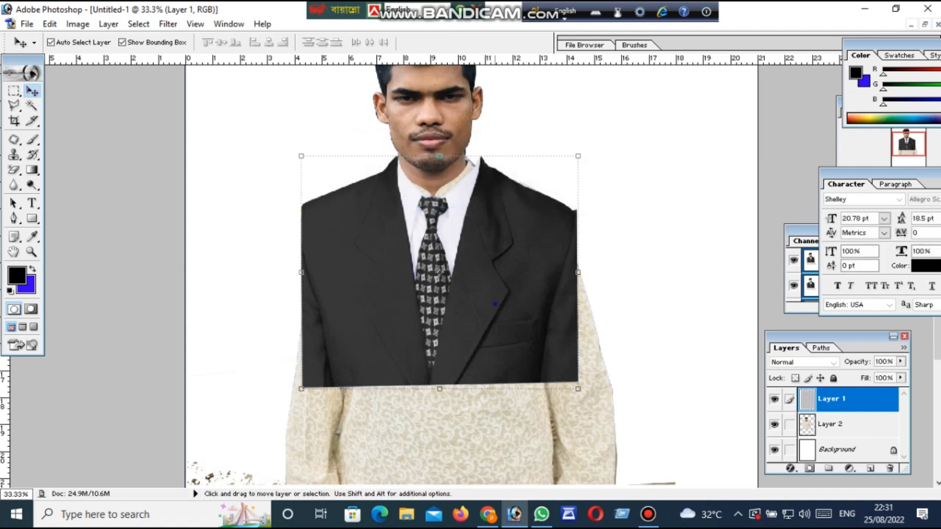
Shrink the suit again, finishing with a 93.9% width and 84.7% height scale, and fit its collar closely around the neck
left_click_drag(579, 388, 550, 373)
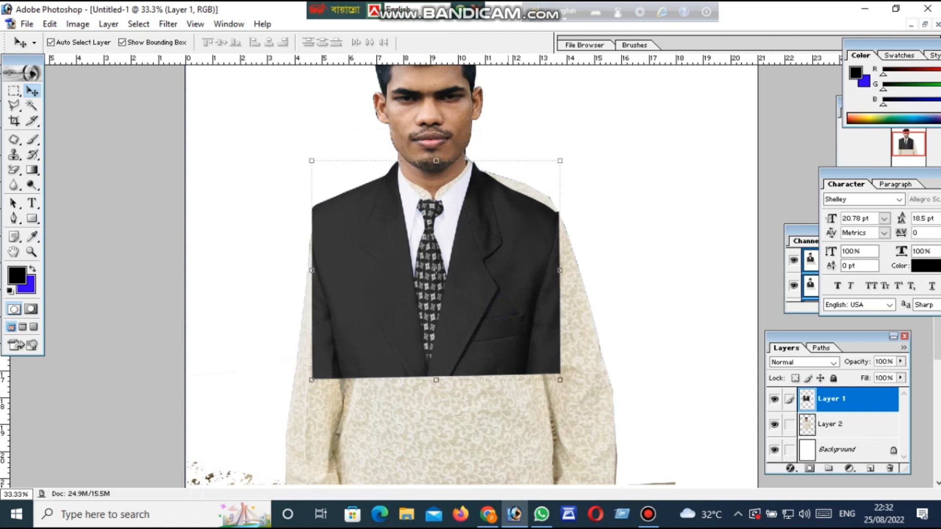
key("ctrl+t")
left_click_drag(560, 380, 550, 349)
left_click_drag(485, 299, 488, 291)
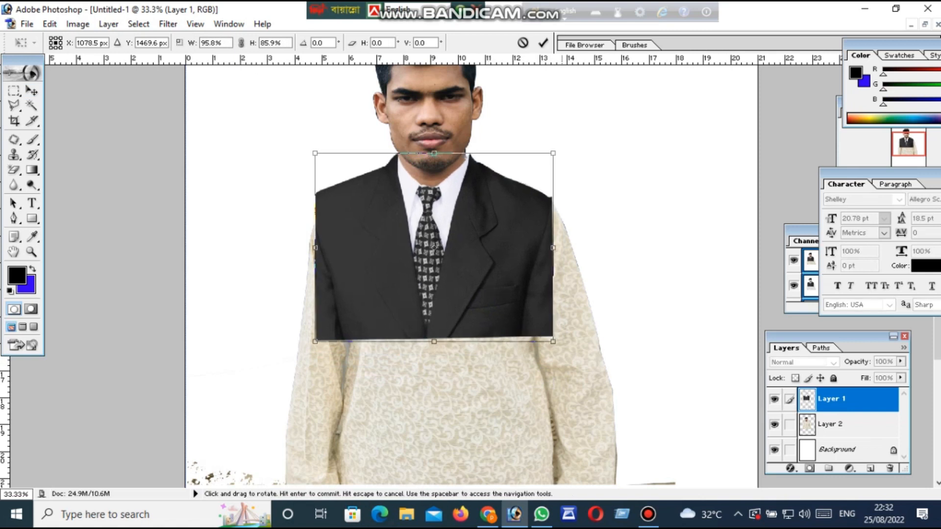
left_click_drag(557, 341, 551, 337)
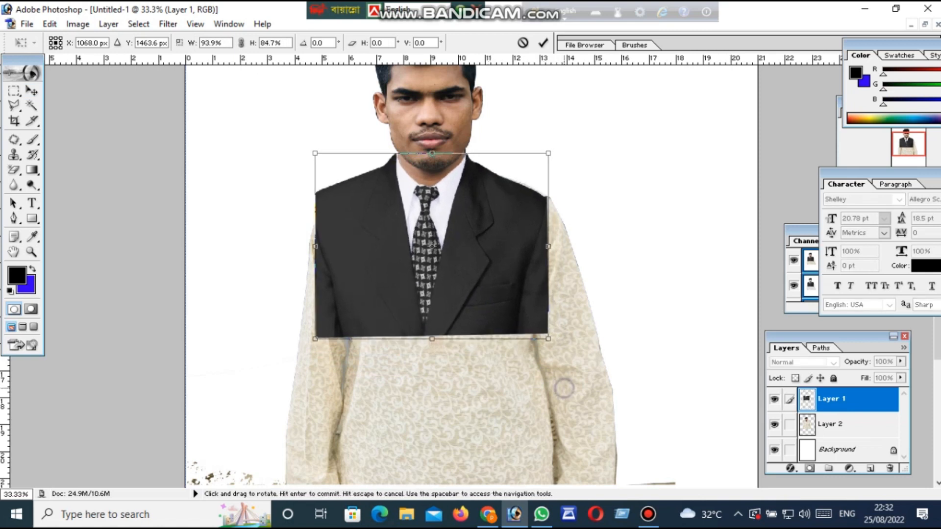
key("Right")
key("Right")
key("Right")
key("Right")
key("Right")
key("Right")
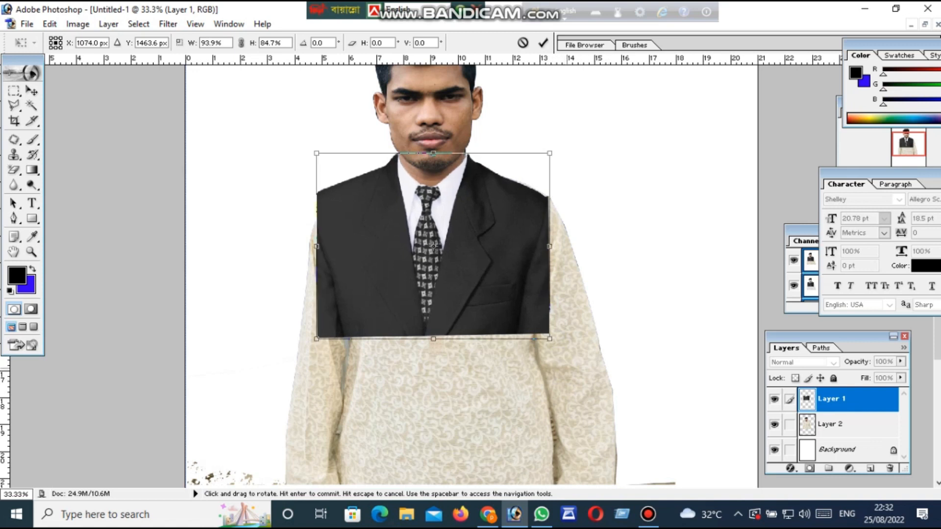
Rotate the suit by -1.1°, shift it slightly to the right and apply the transformation
left_click_drag(567, 369, 568, 368)
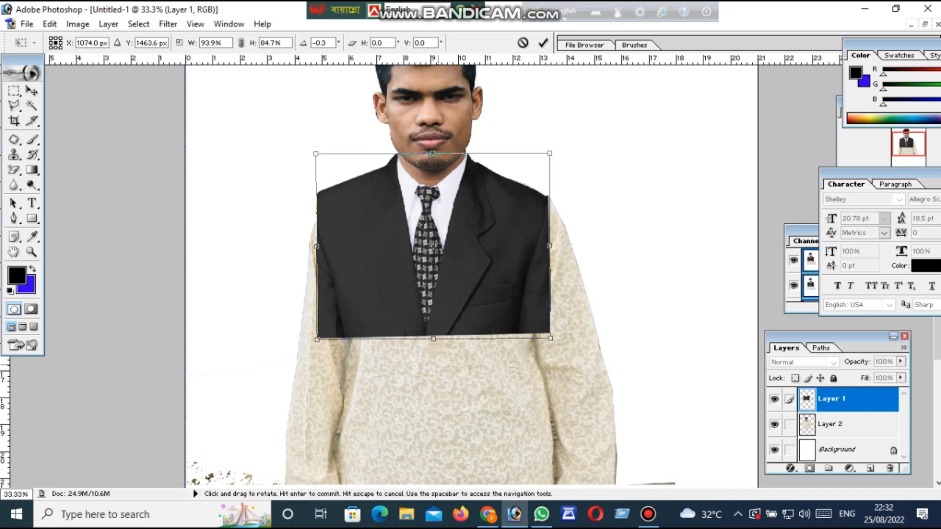
left_click_drag(434, 246, 435, 246)
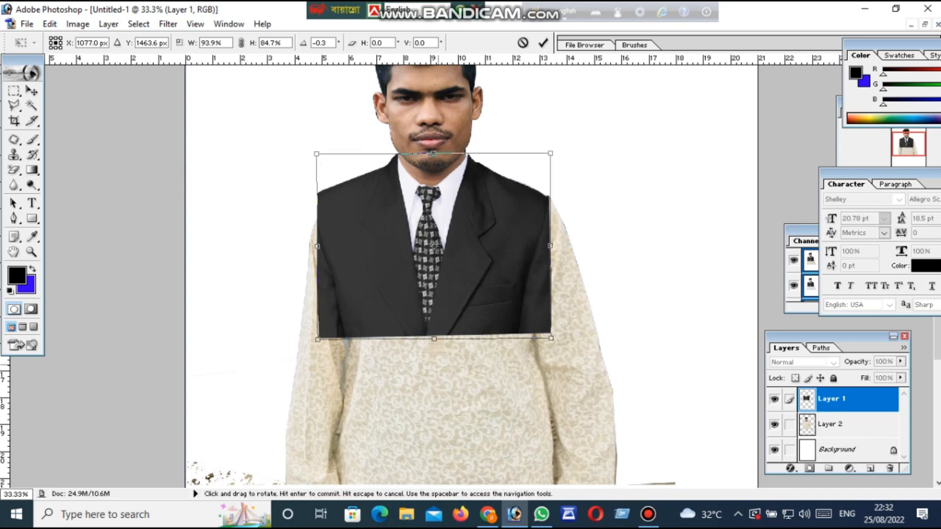
left_click_drag(544, 362, 547, 361)
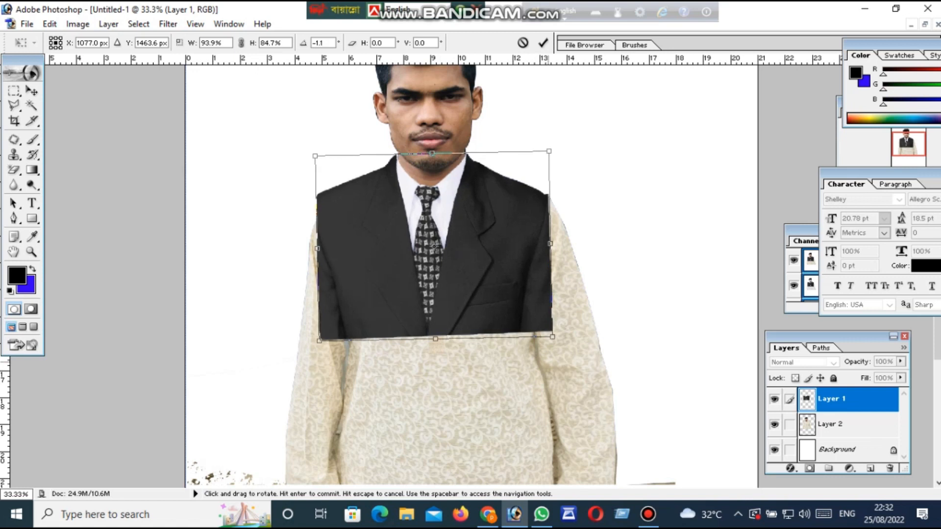
left_click_drag(434, 245, 434, 245)
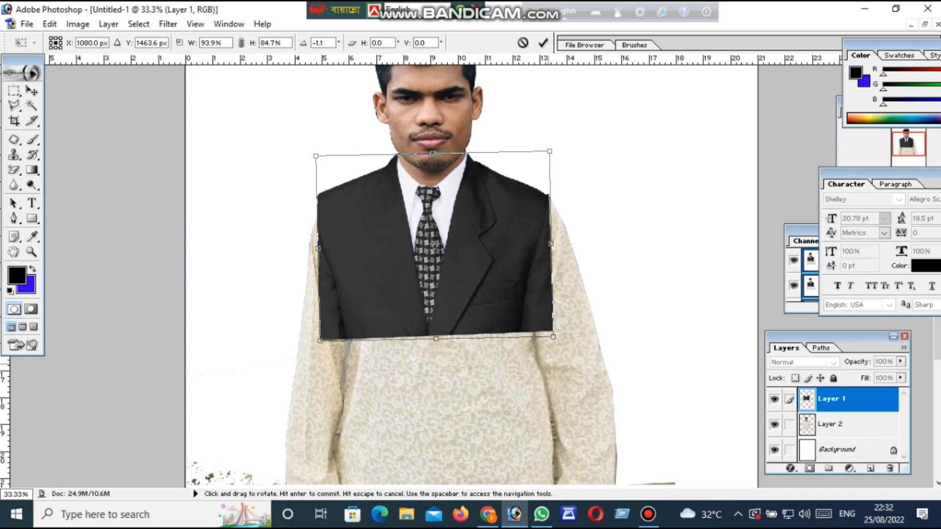
key("Return")
Nudge the suit slightly to the right to align the shirt collar with the neck edges
scroll(451, 275, "up", 2)
key("z")
left_click(400, 220)
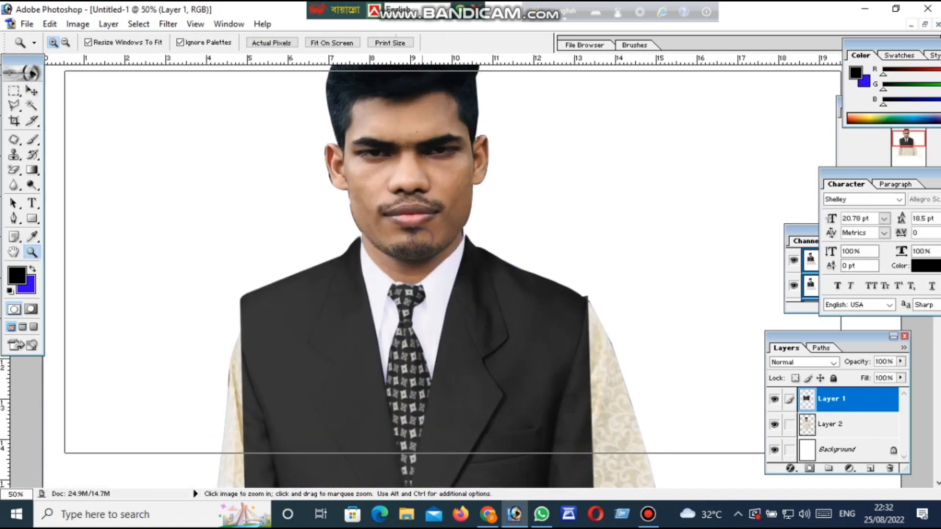
left_click(423, 240)
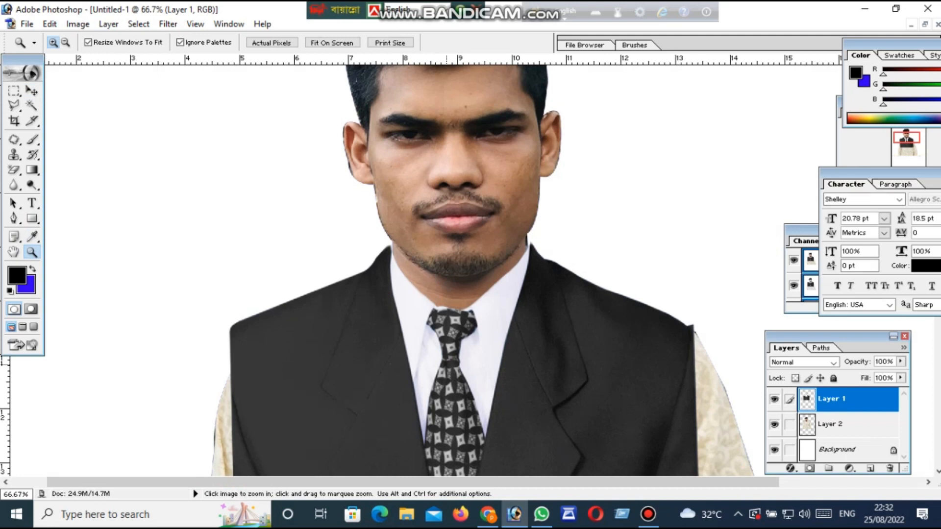
left_click(32, 91)
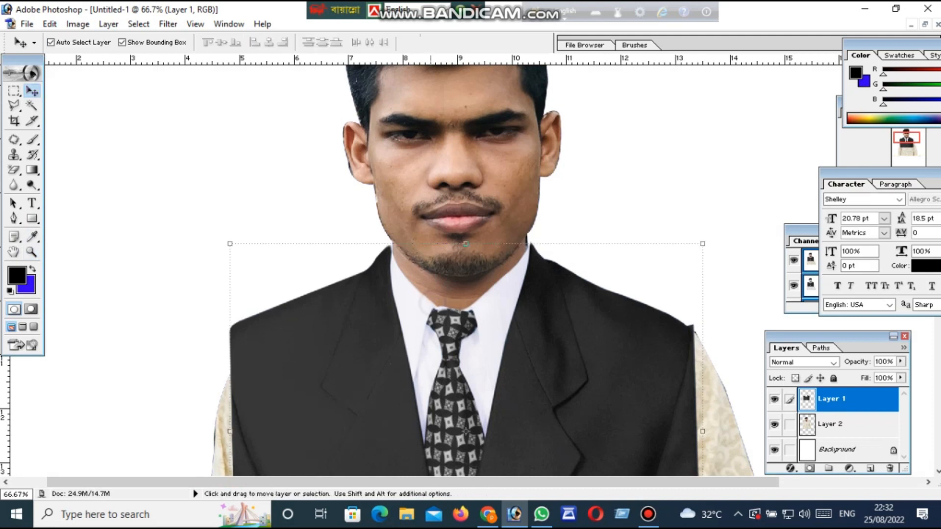
left_click_drag(466, 431, 466, 431)
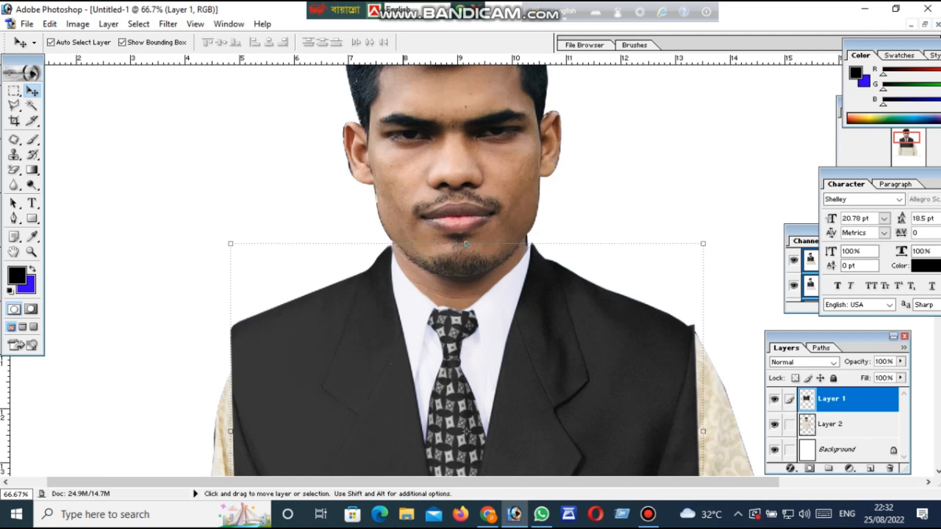
Scale the suit to 99.4% width and 99.8% height and apply the transformation
left_click(14, 121)
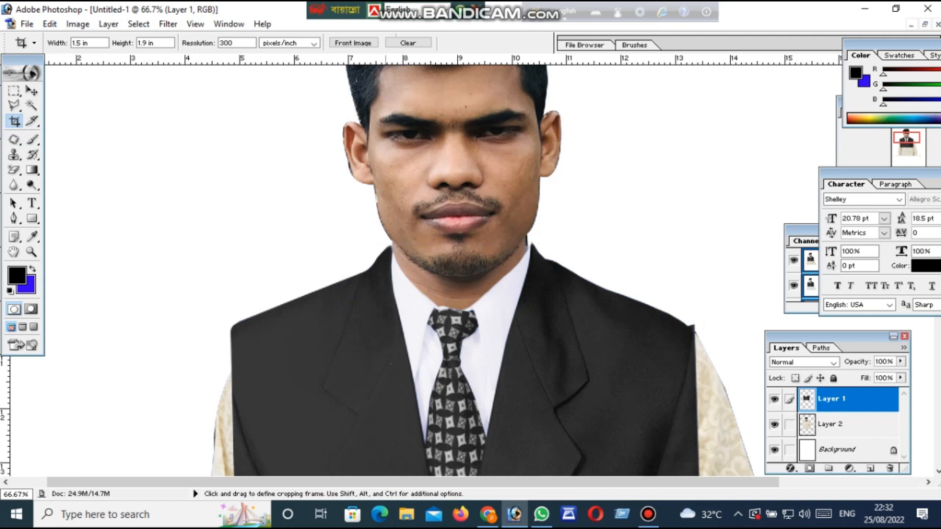
scroll(481, 270, "down", 5)
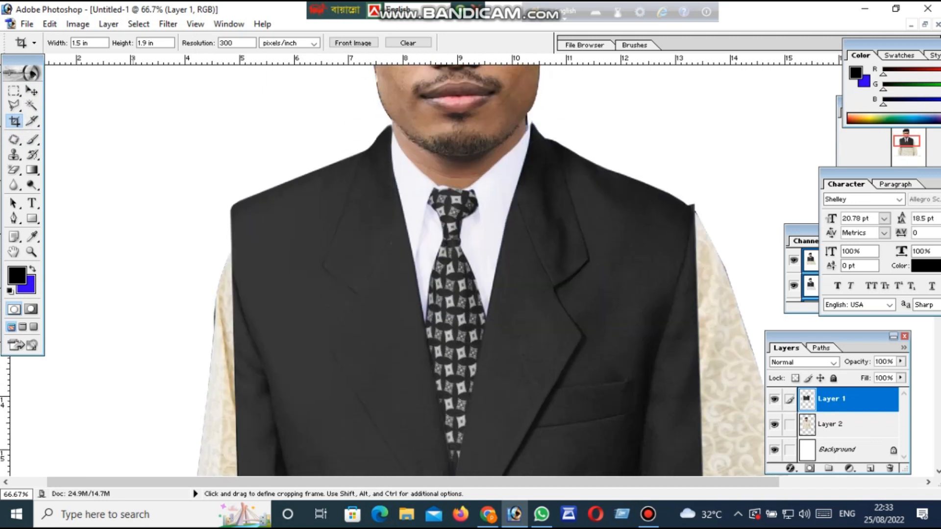
scroll(478, 270, "down", 2)
left_click(31, 105)
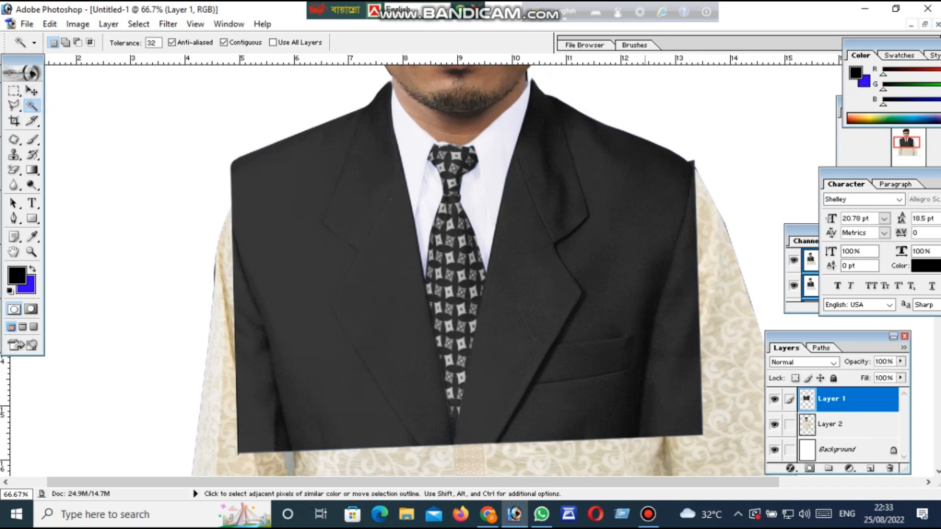
left_click(32, 92)
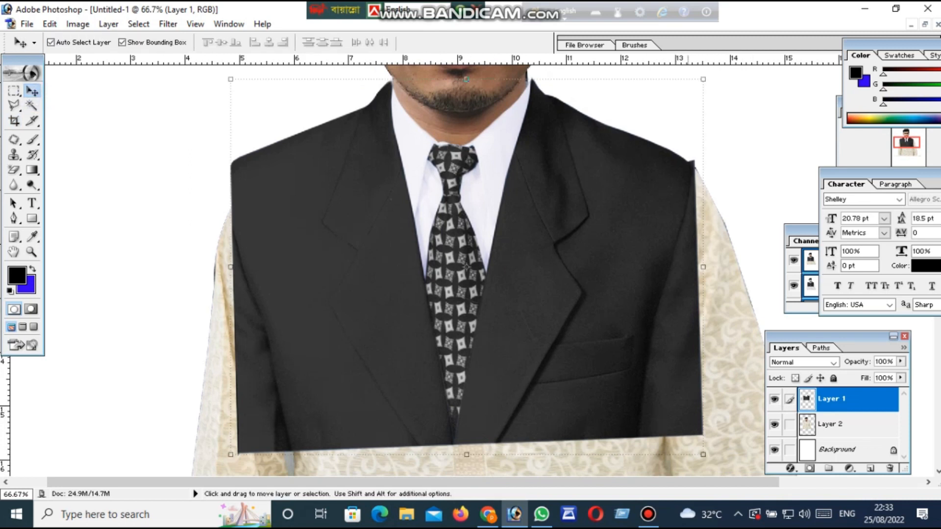
key("ctrl+t")
left_click_drag(705, 79, 704, 79)
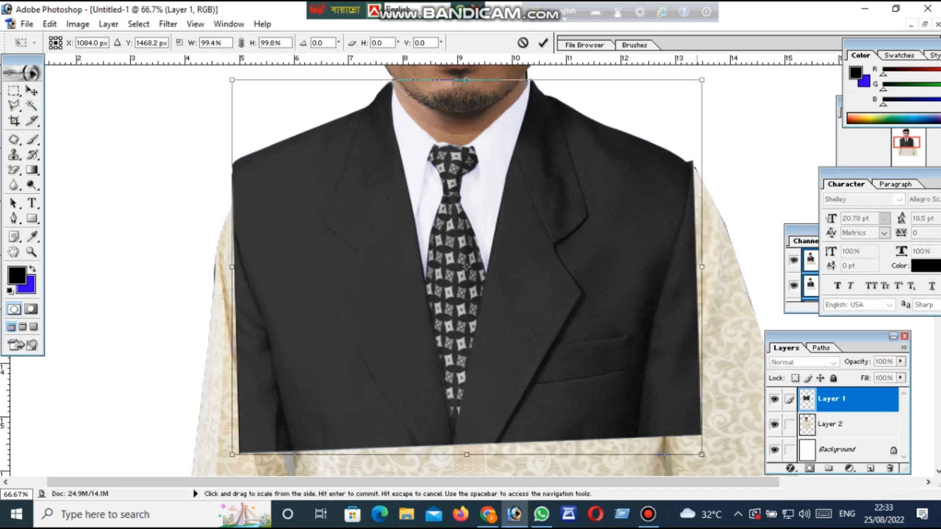
scroll(478, 271, "up", 4)
left_click(32, 251)
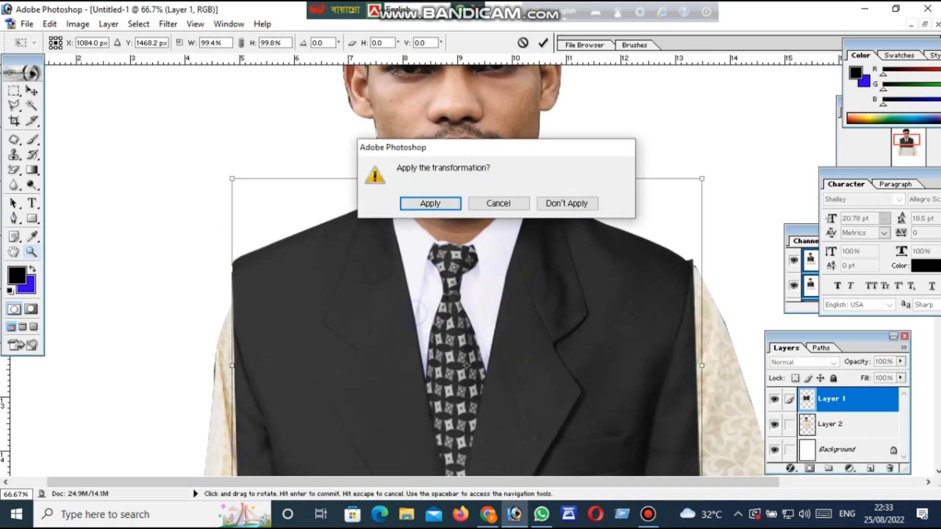
left_click(431, 203)
Ready the Crop tool with a 1.5 in width, 1.9 in height and 300 pixels/inch resolution
right_click(449, 305)
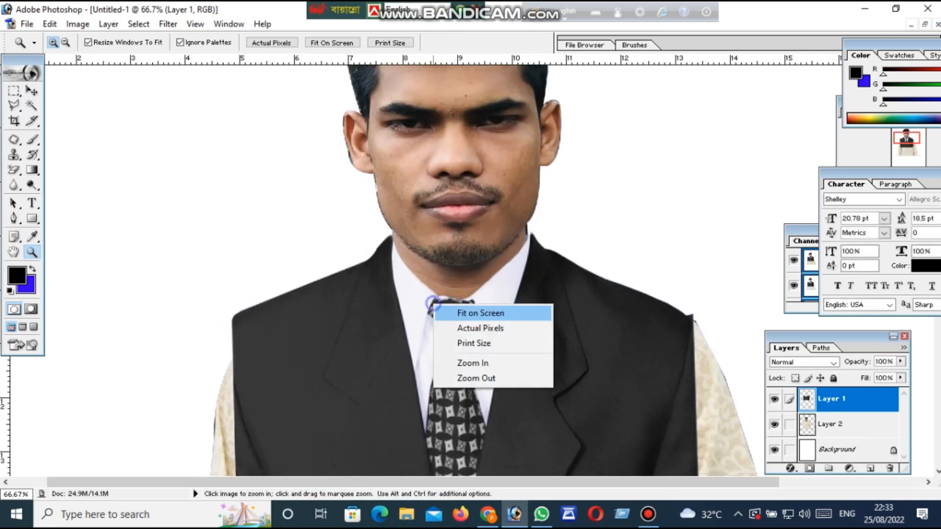
left_click(456, 310)
left_click(465, 236)
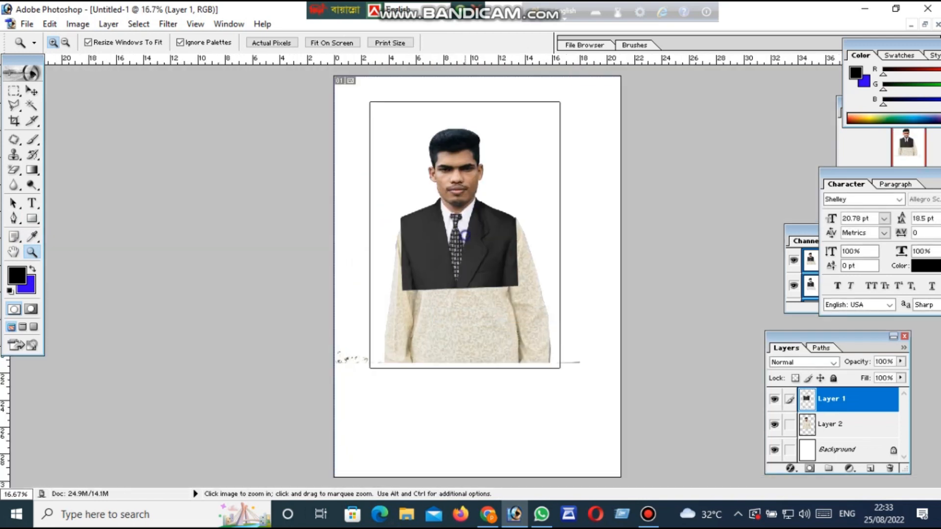
left_click(465, 236)
left_click(464, 235)
left_click(464, 236)
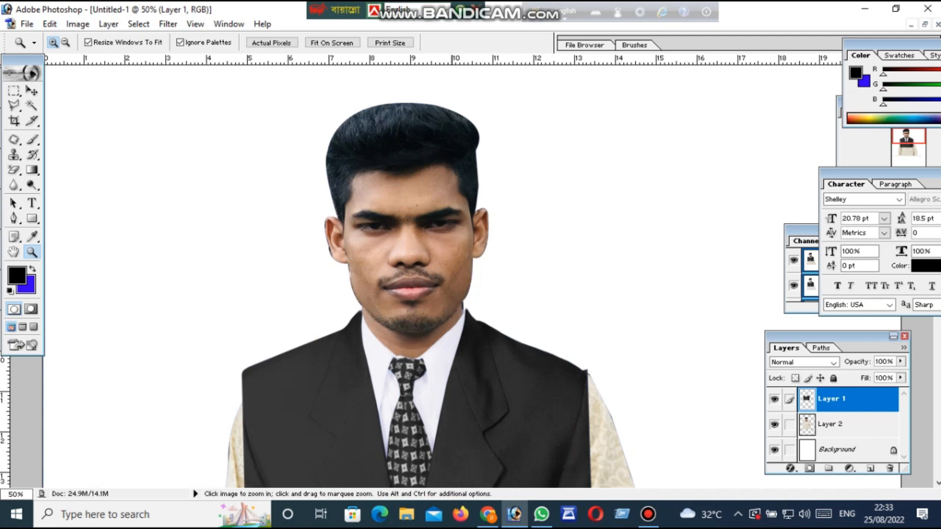
left_click(14, 121)
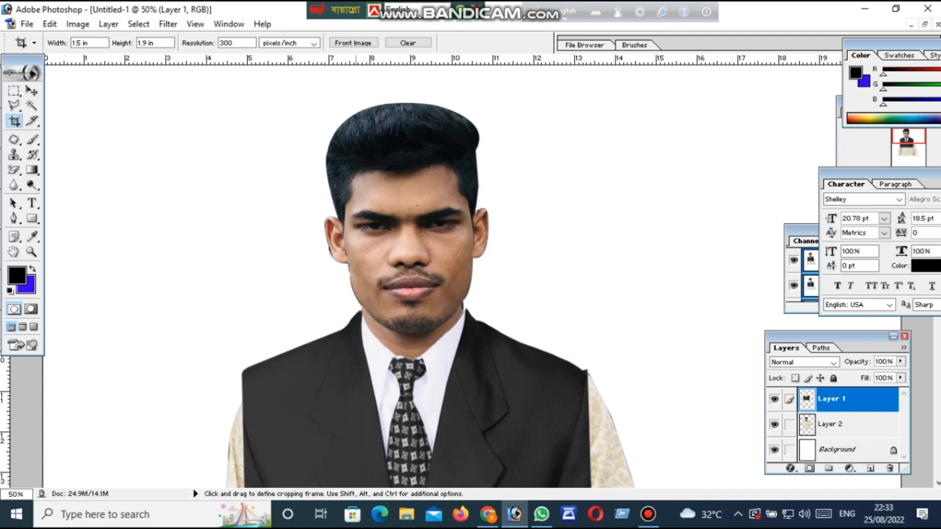
scroll(435, 274, "up", 3)
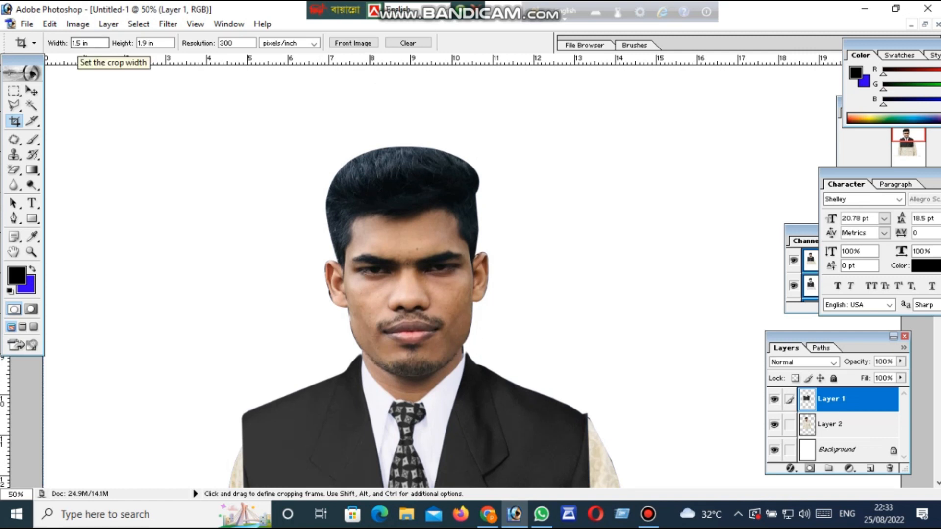
left_click(77, 43)
double_click(77, 43)
left_click(142, 43)
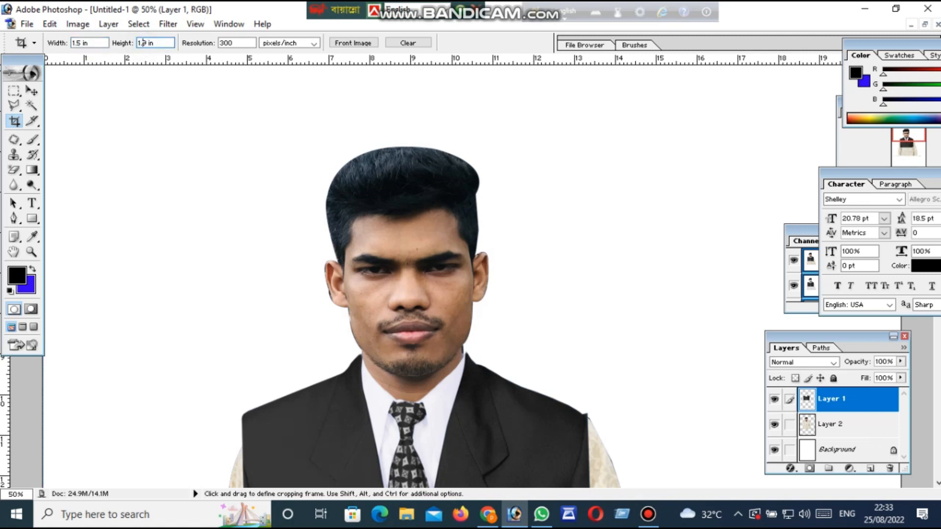
double_click(142, 43)
left_click(249, 43)
double_click(250, 43)
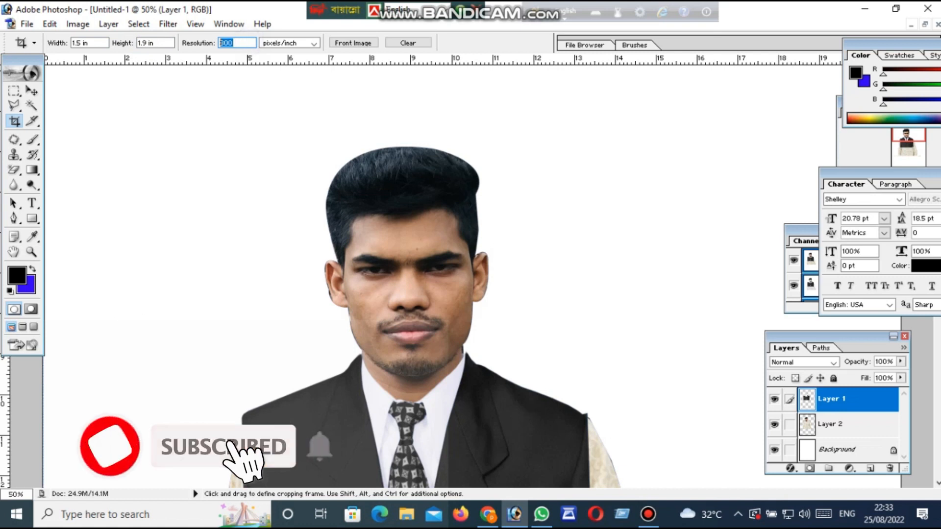
left_click(249, 43)
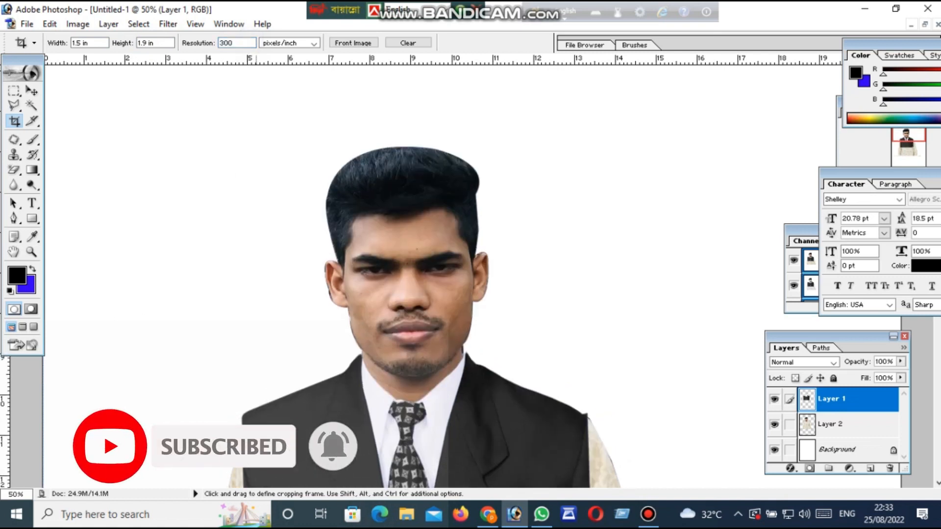
Draw a crop frame around the man's head and chest and size it to span the suit's shoulders
scroll(427, 303, "down", 1)
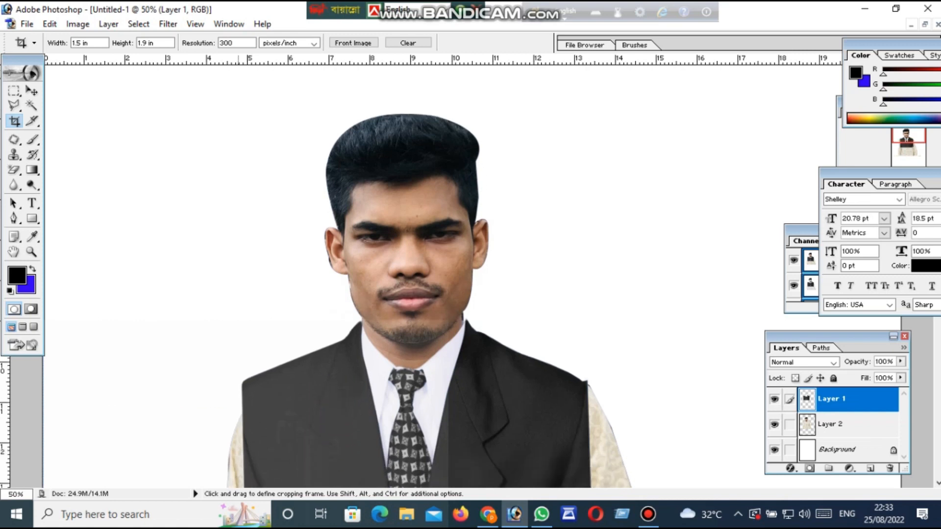
left_click_drag(228, 85, 528, 459)
left_click_drag(378, 272, 397, 297)
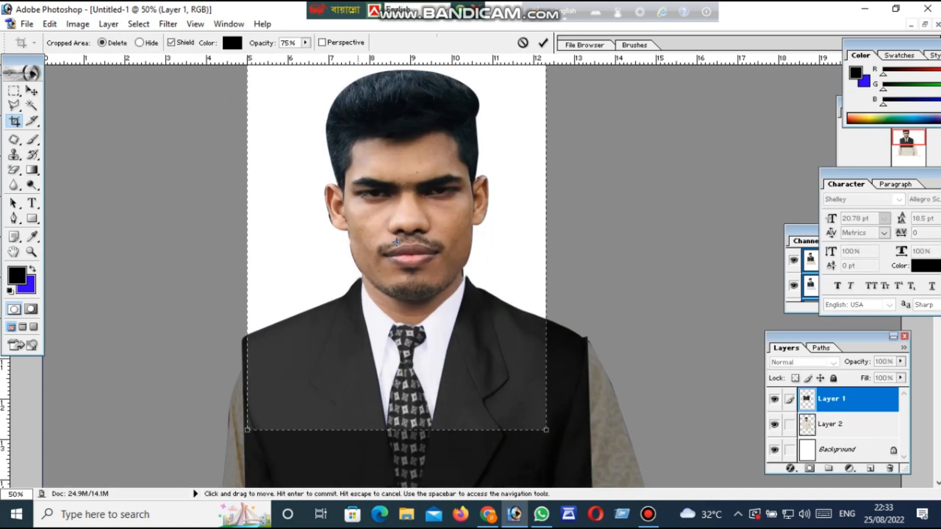
left_click_drag(547, 110, 574, 74)
scroll(549, 245, "down", 1)
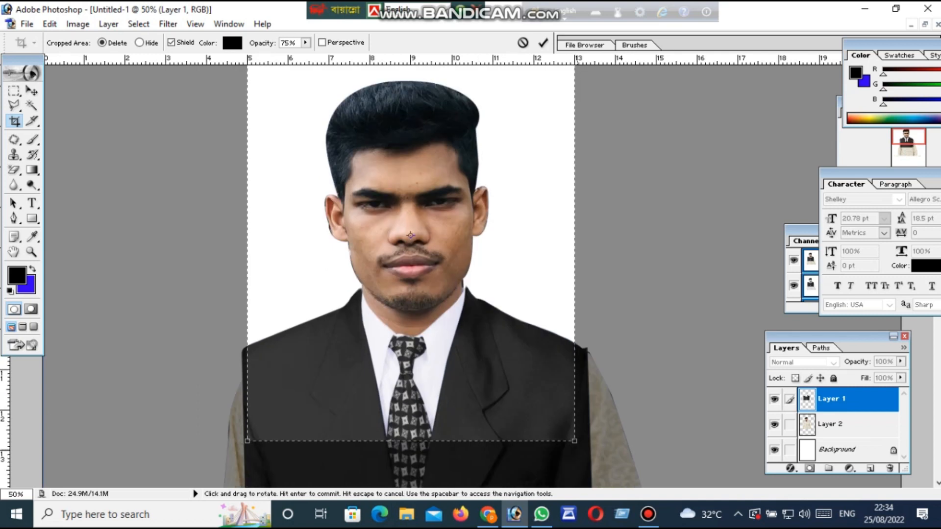
left_click_drag(575, 441, 584, 463)
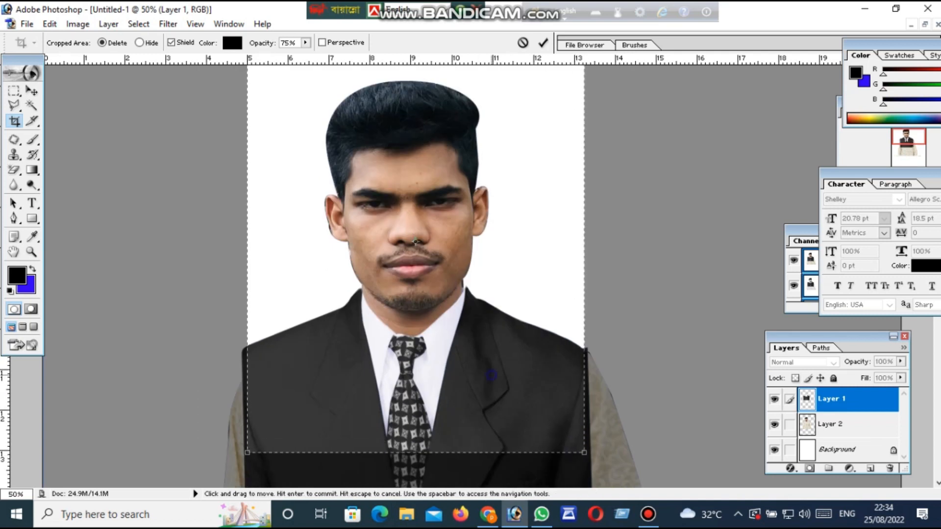
scroll(414, 274, "up", 2)
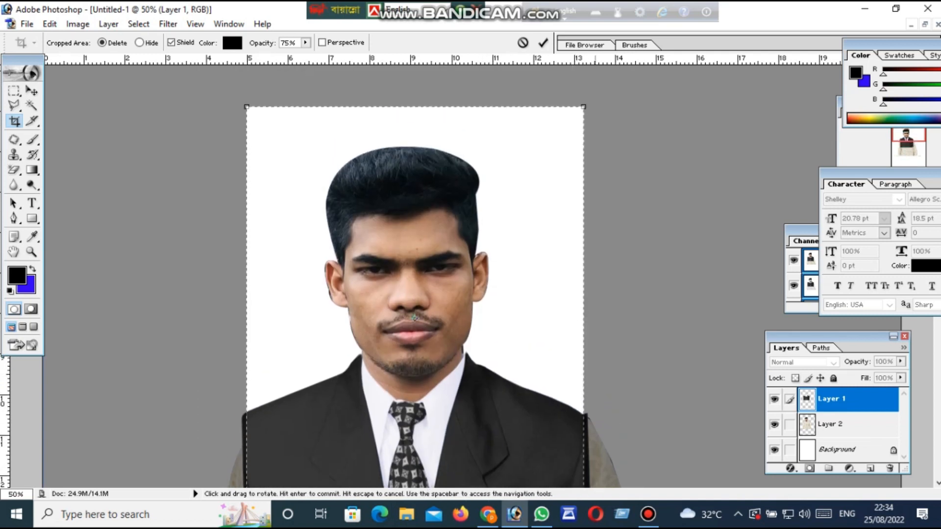
scroll(412, 294, "down", 2)
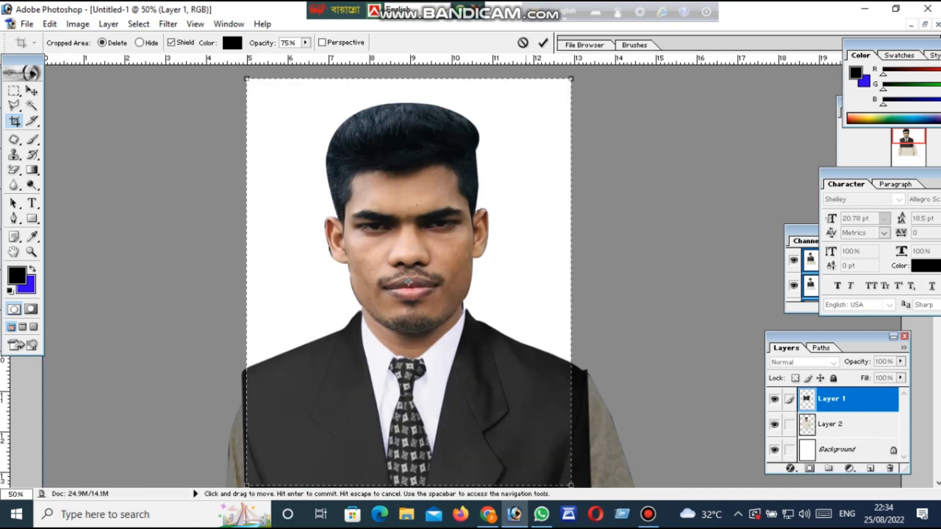
Shift the crop frame slightly to the right to centre it on the man and apply the crop
left_click_drag(408, 239, 413, 239)
key("Right")
key("Right")
scroll(414, 274, "up", 2)
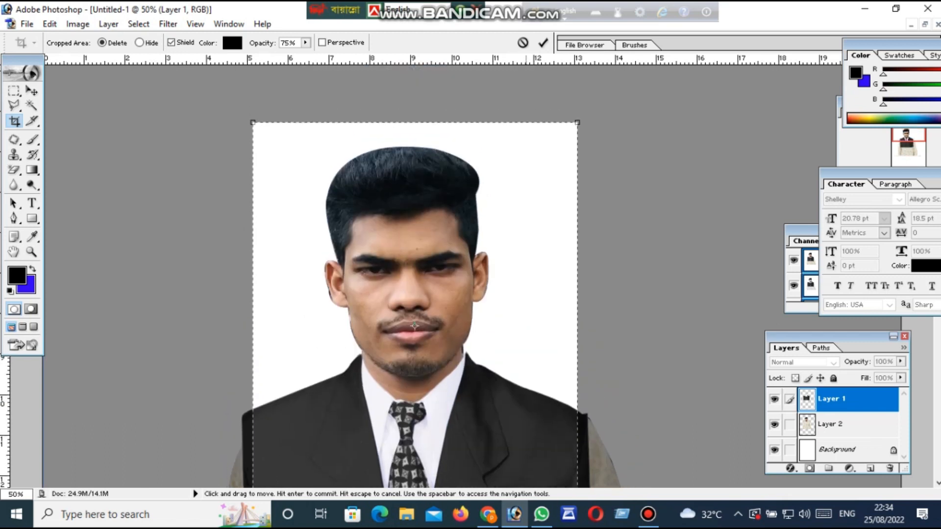
scroll(414, 274, "down", 1)
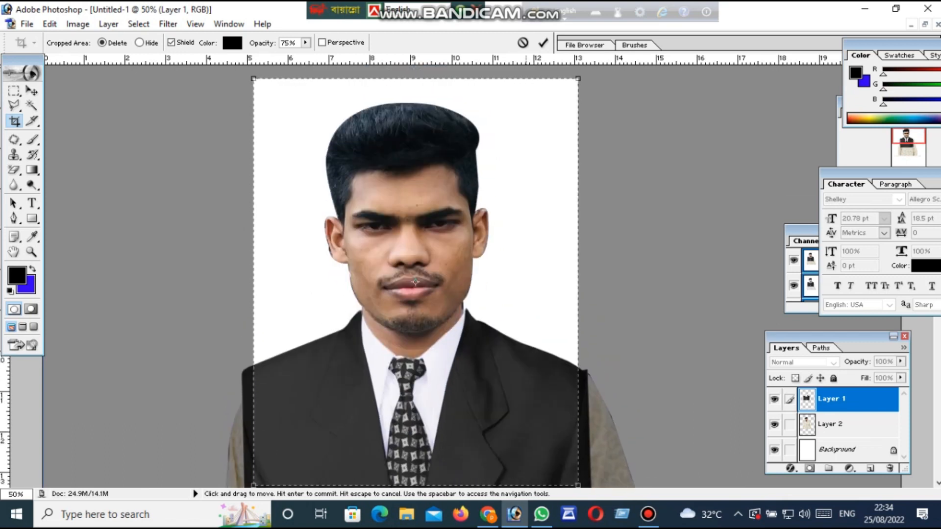
scroll(415, 282, "down", 1)
scroll(415, 274, "up", 1)
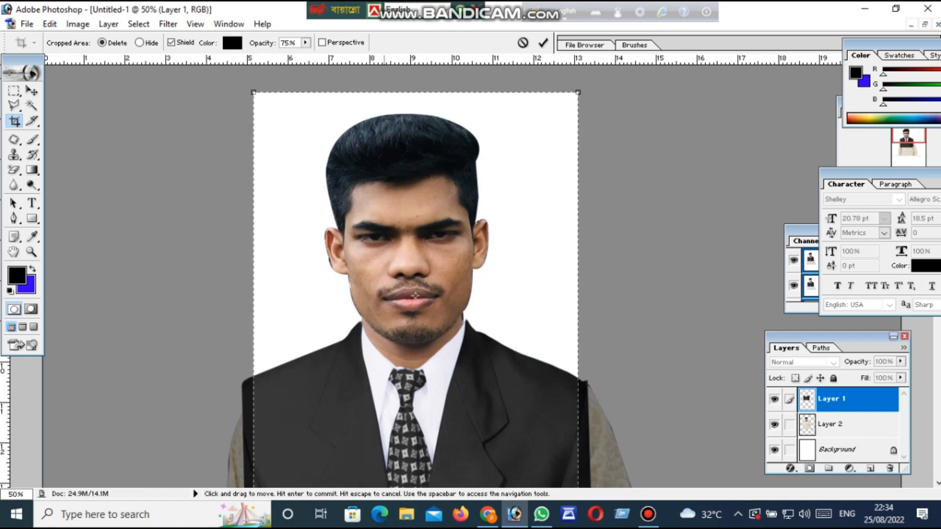
scroll(415, 274, "down", 1)
scroll(414, 274, "down", 1)
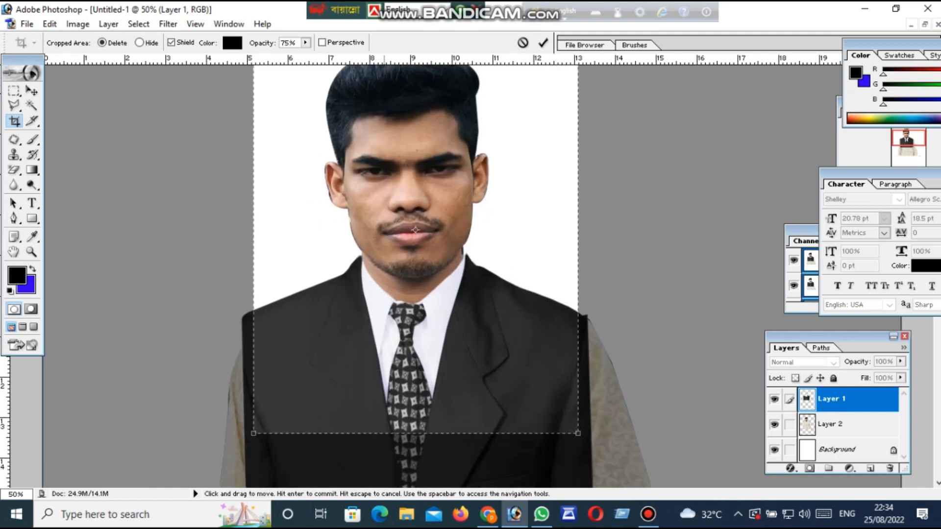
key("Return")
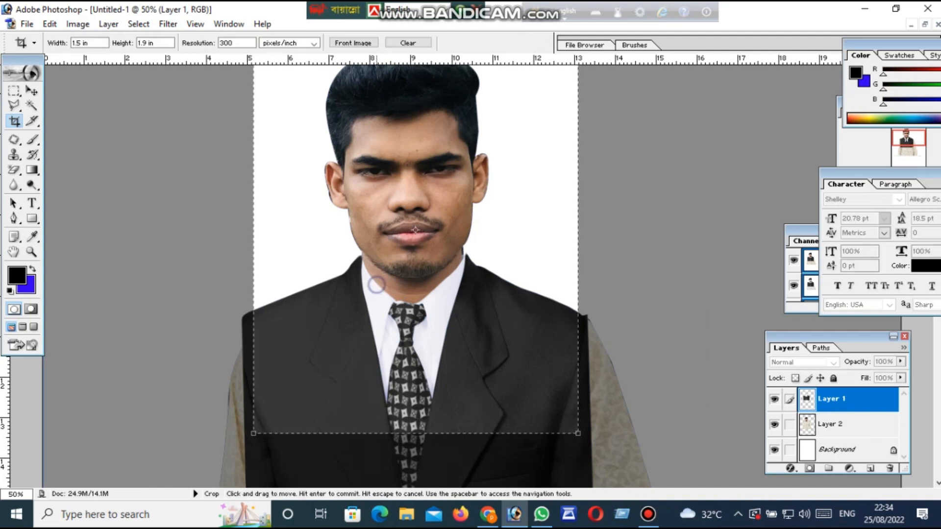
Examine the cropped portrait at several magnifications, checking the framing and the join between neck and collar
scroll(376, 275, "up", 5)
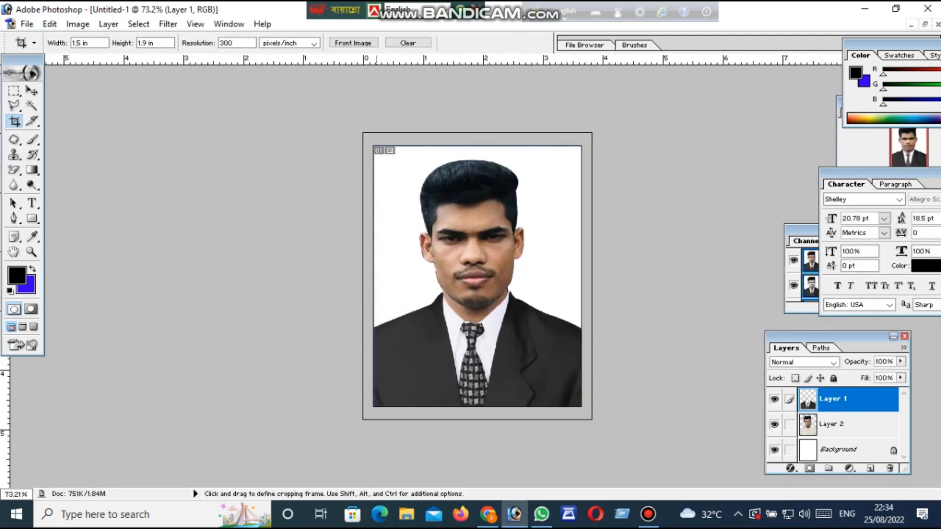
scroll(477, 277, "up", 2)
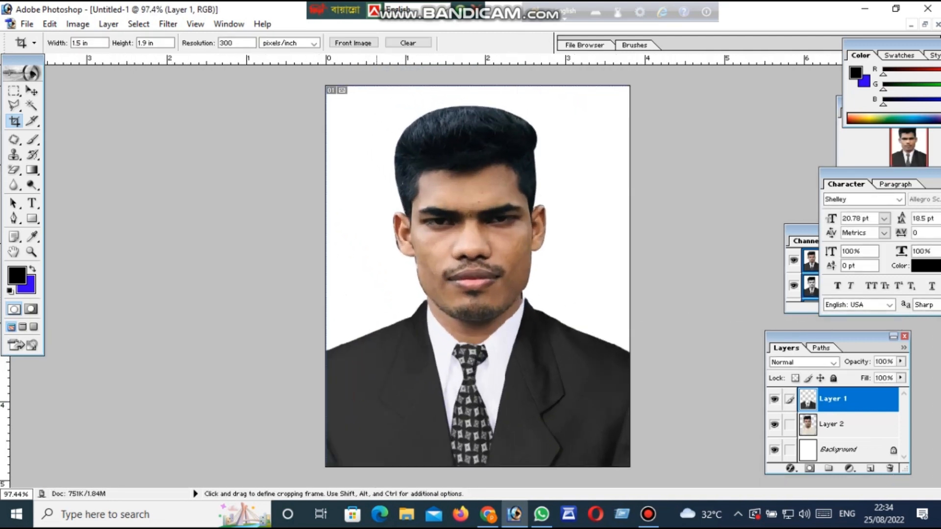
scroll(477, 276, "down", 1)
scroll(478, 277, "up", 2)
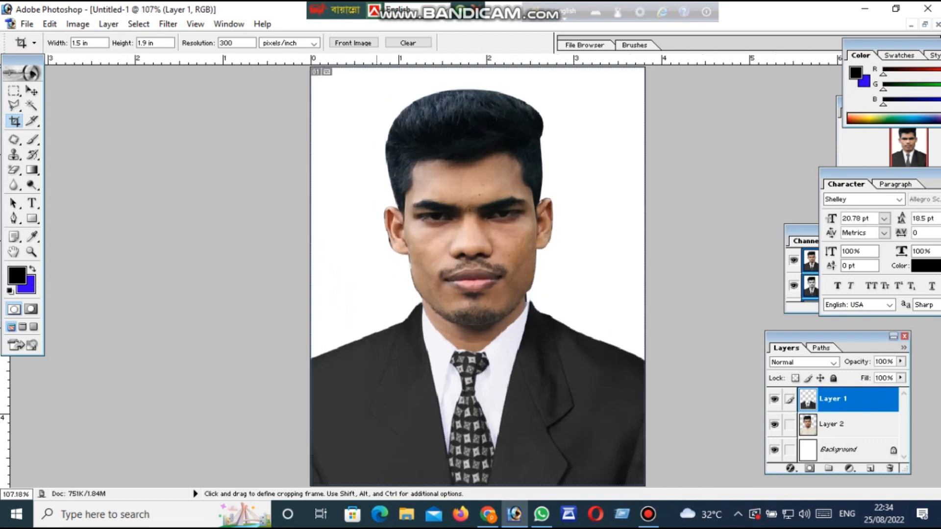
left_click(32, 252)
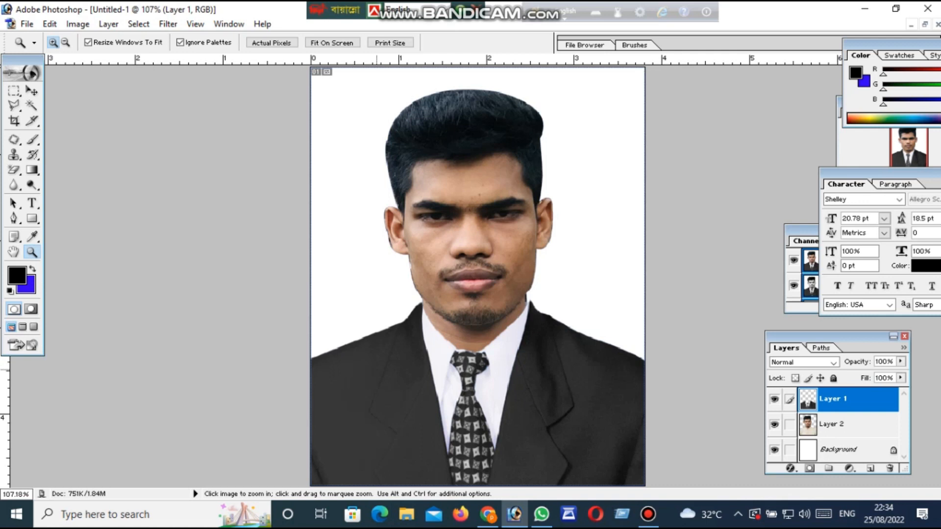
scroll(477, 276, "down", 10)
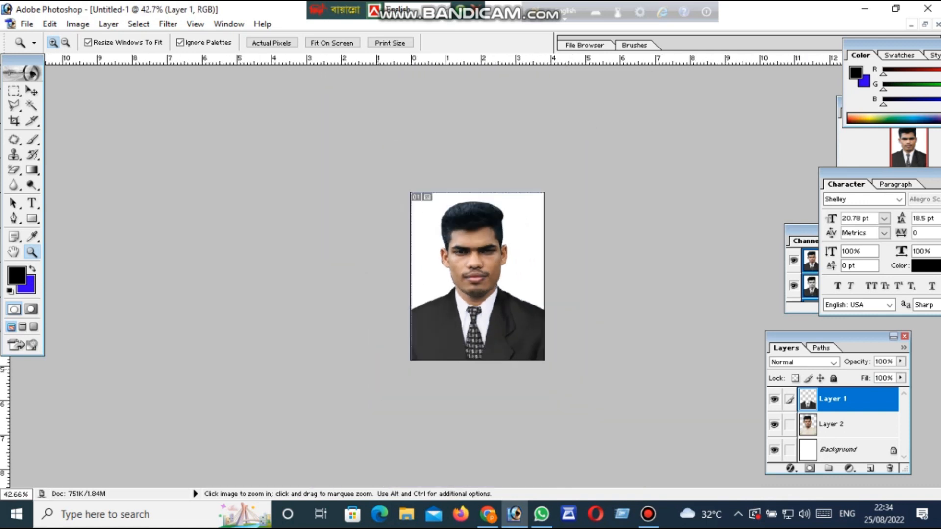
scroll(477, 276, "up", 3)
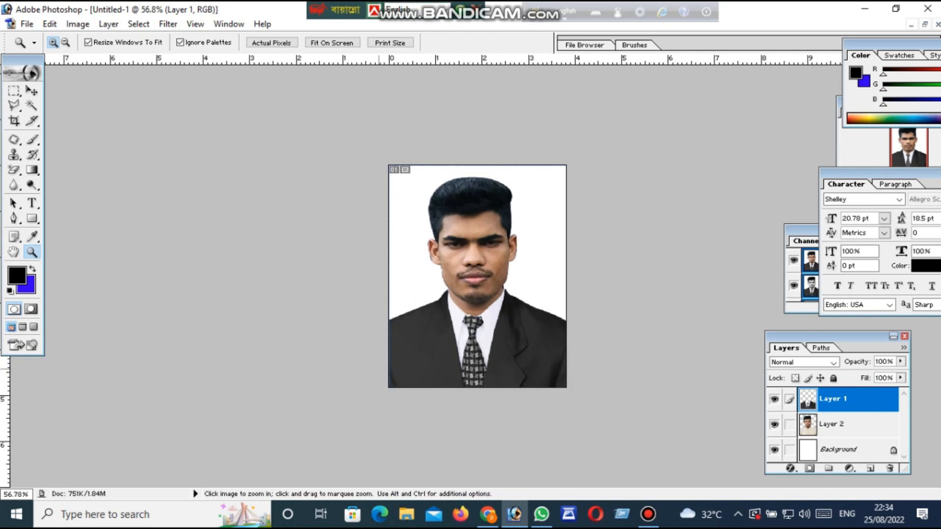
scroll(477, 277, "up", 1)
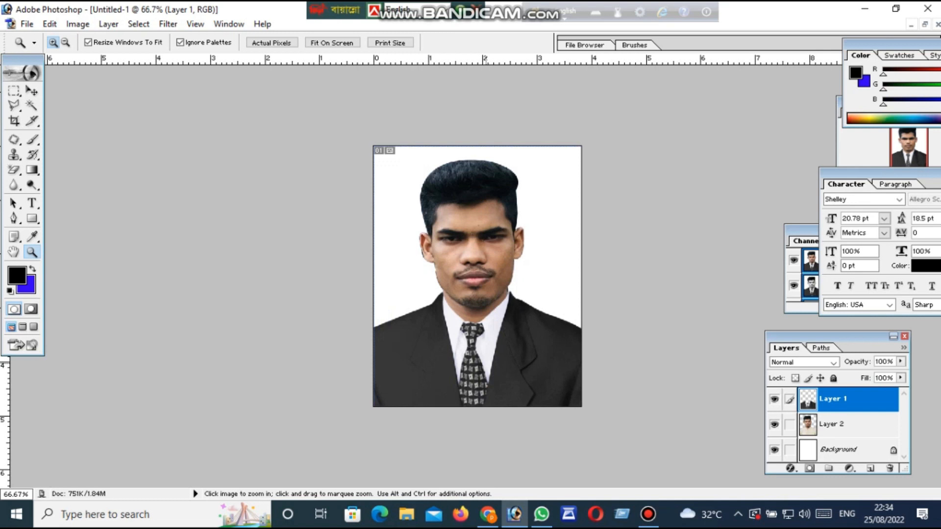
scroll(478, 276, "up", 1)
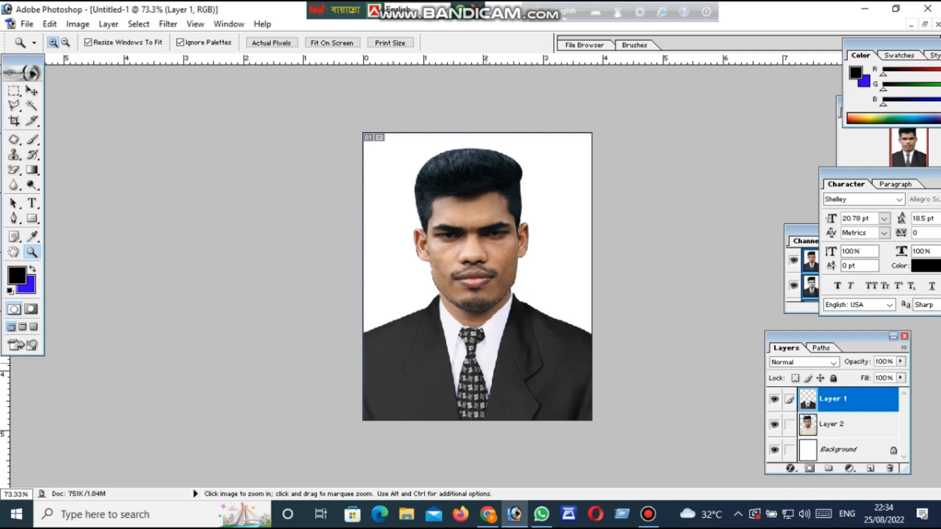
scroll(486, 364, "up", 3)
scroll(486, 364, "down", 3)
scroll(486, 364, "up", 3)
scroll(485, 364, "down", 3)
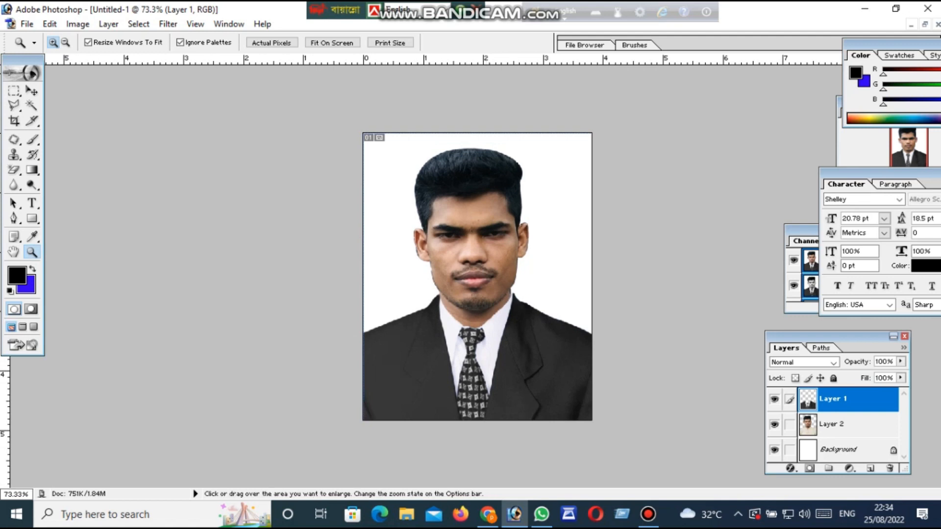
scroll(414, 275, "up", 1)
scroll(414, 375, "down", 1)
scroll(415, 375, "up", 3)
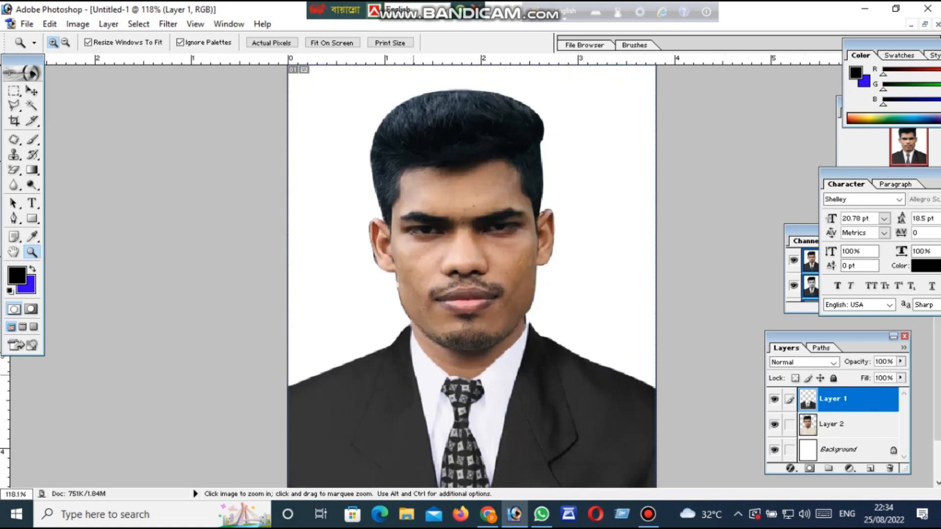
right_click(418, 349)
left_click(434, 358)
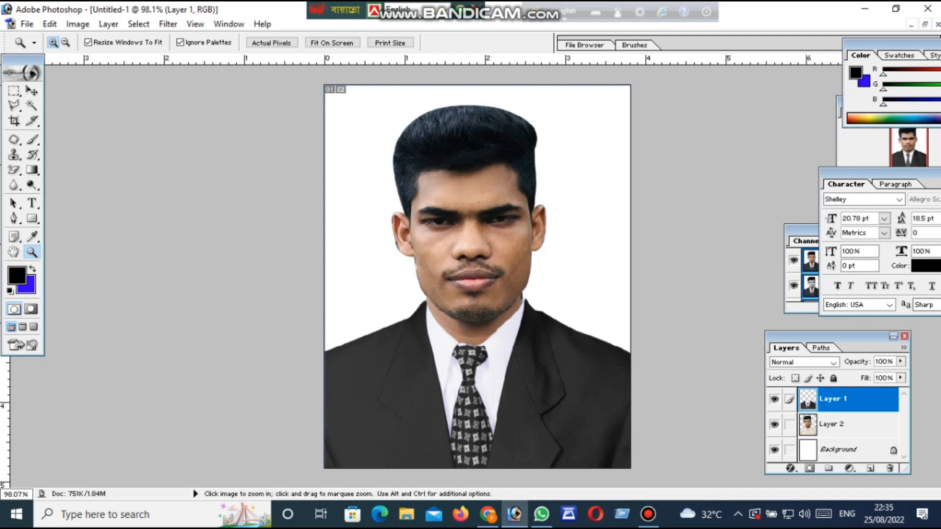
Reposition the Layers palette closer to the portrait, clear of the other palettes
left_click_drag(822, 336, 731, 321)
scroll(472, 277, "up", 2)
scroll(473, 277, "down", 1)
scroll(472, 277, "up", 1)
scroll(473, 277, "down", 1)
left_click_drag(732, 320, 768, 322)
scroll(431, 277, "up", 1)
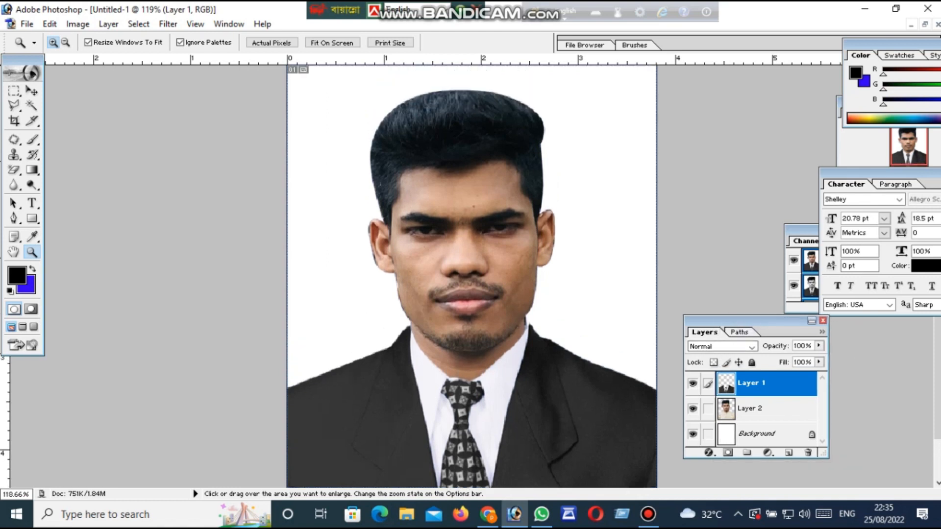
scroll(432, 277, "down", 1)
Review the composition's separate layers by selecting Layer 2, Background and Layer 1, and fit the whole photo in view
left_click(33, 91)
left_click(730, 411)
left_click_drag(472, 277, 472, 268)
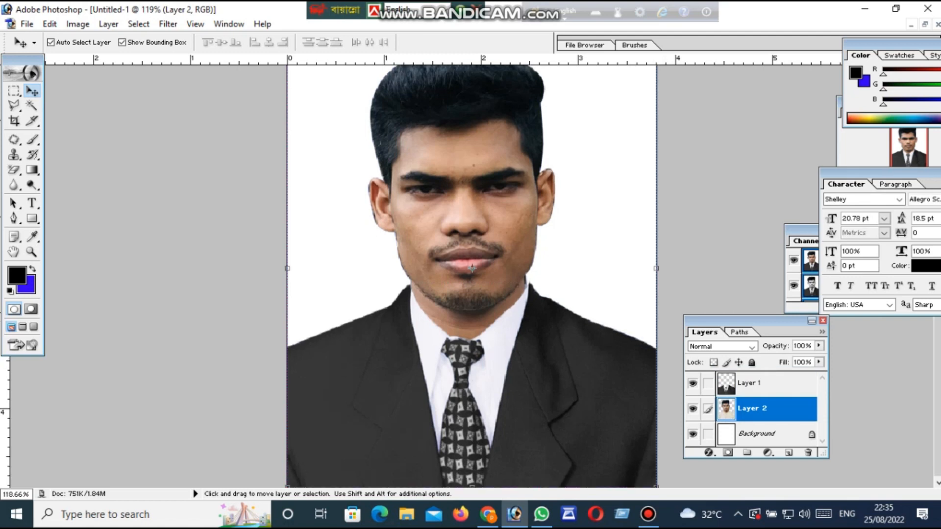
scroll(745, 414, "up", 5)
left_click(755, 432)
left_click(752, 387)
left_click(751, 403)
left_click(752, 385)
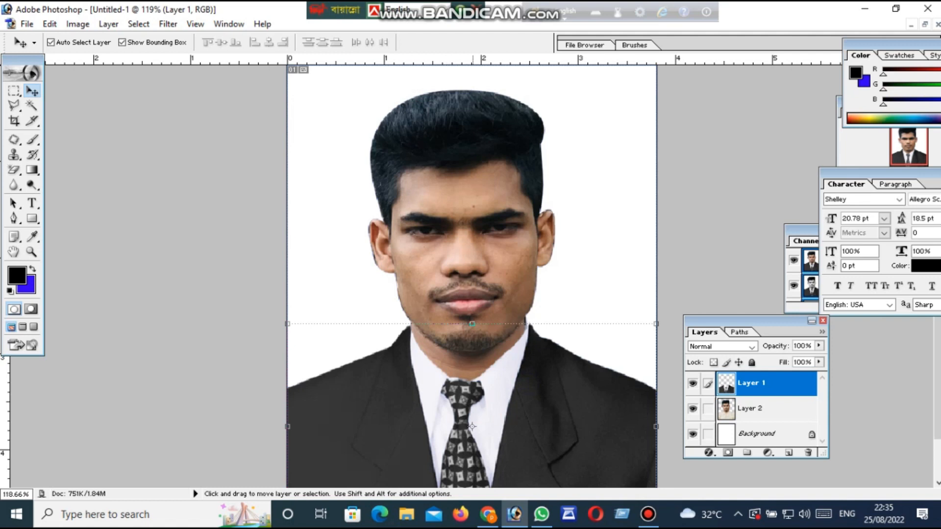
left_click(32, 252)
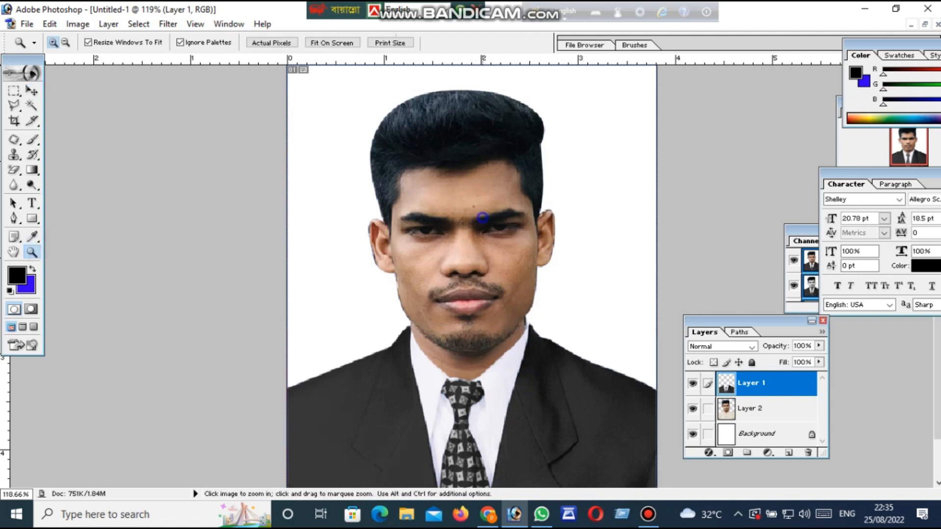
right_click(488, 216)
left_click(522, 227)
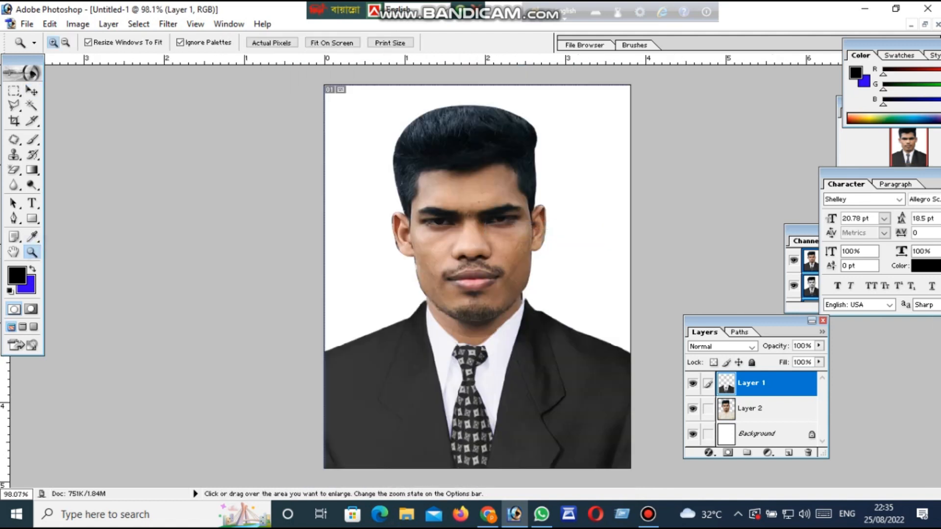
Create a white A4 RGB document at 300 pixels/inch and place its window beside the portrait's window
left_click(925, 24)
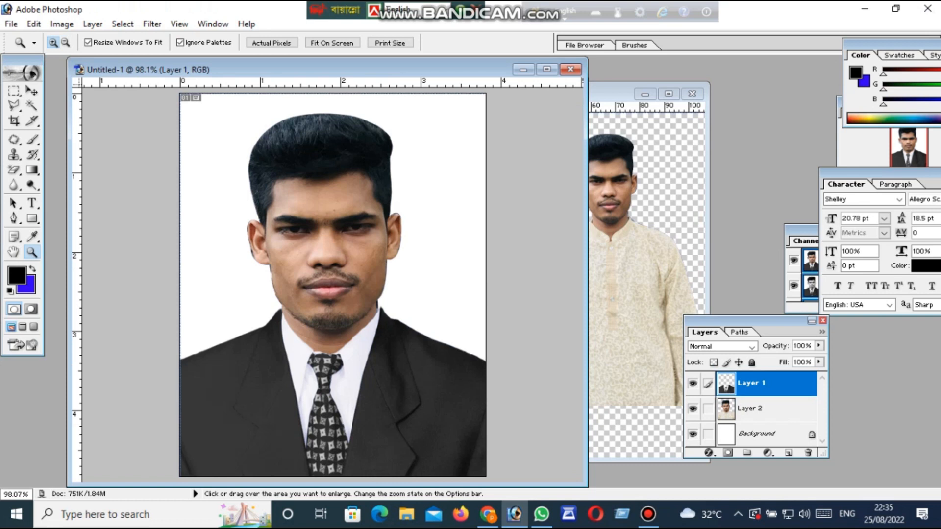
key("ctrl+n")
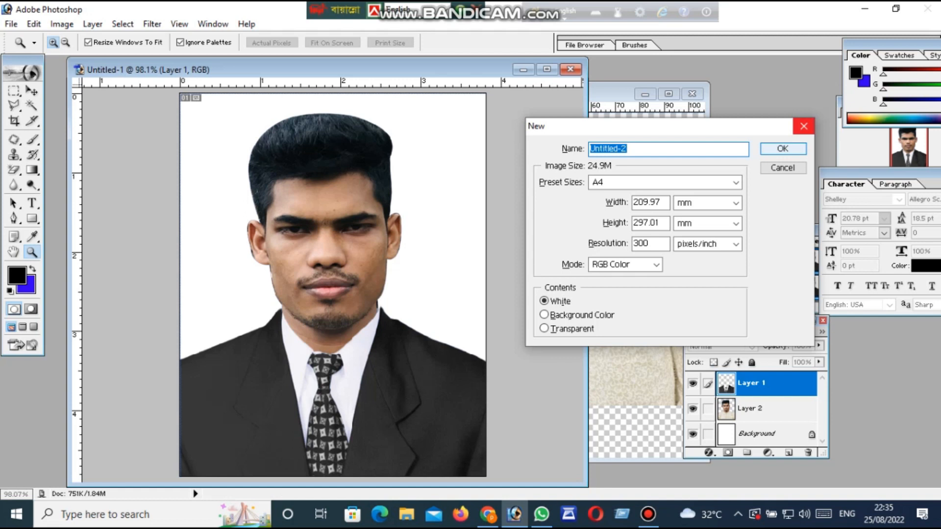
key("Return")
left_click_drag(171, 96, 609, 93)
left_click(354, 225)
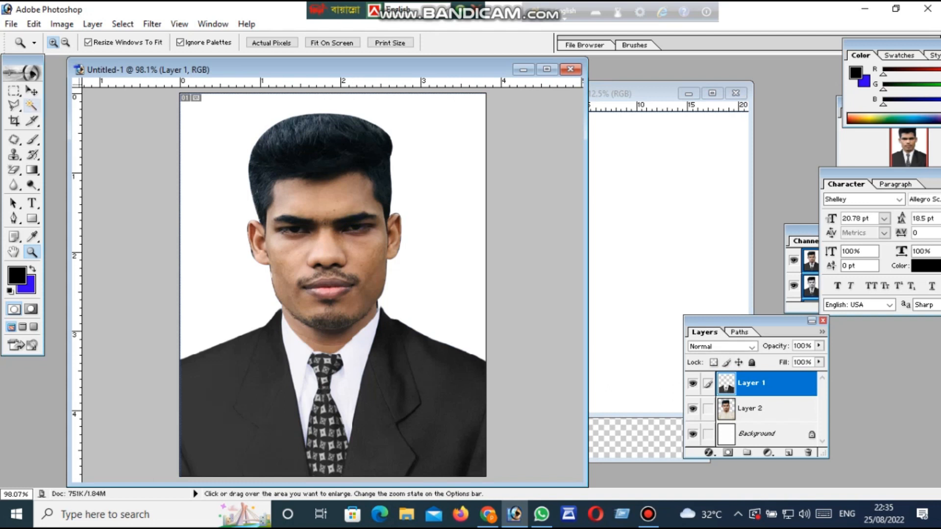
Try copying only the man's portrait layer into the new A4 document, and undo the copy
key("v")
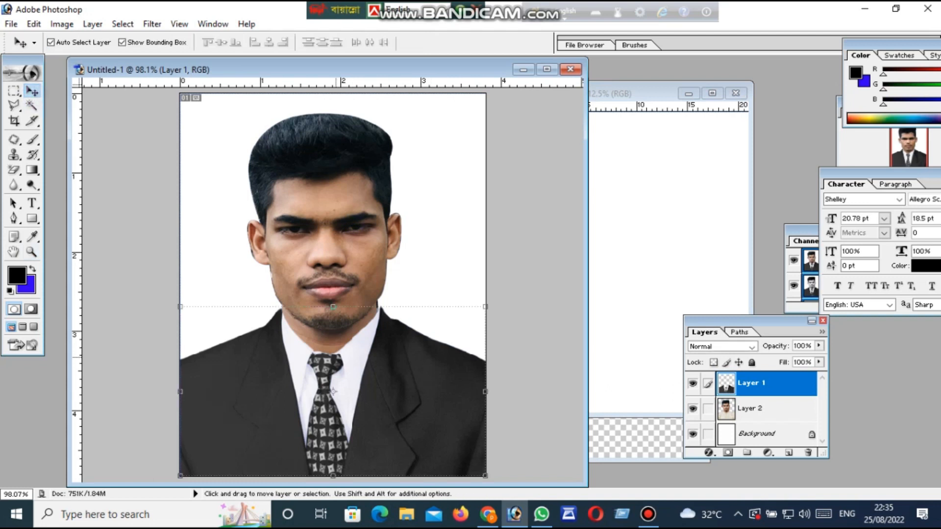
left_click(327, 247)
key("c")
key("v")
left_click_drag(333, 294, 702, 247)
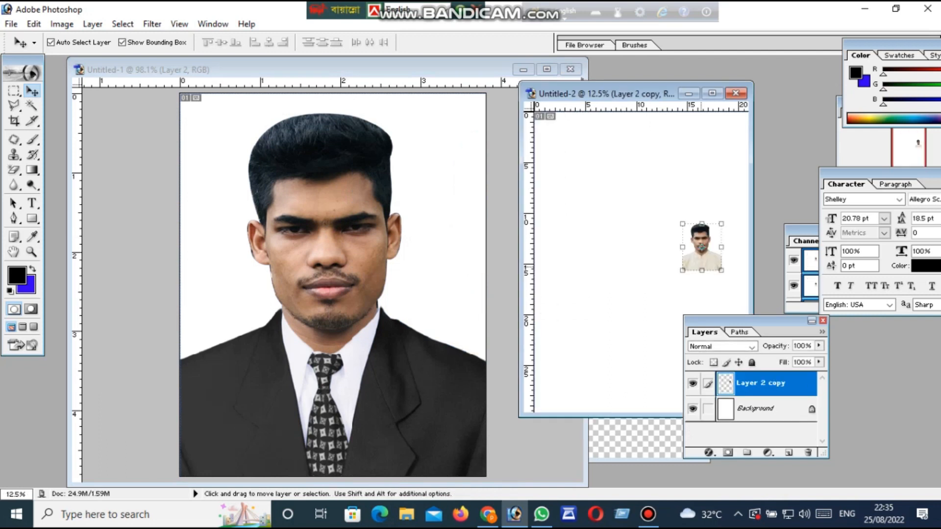
key("ctrl+z")
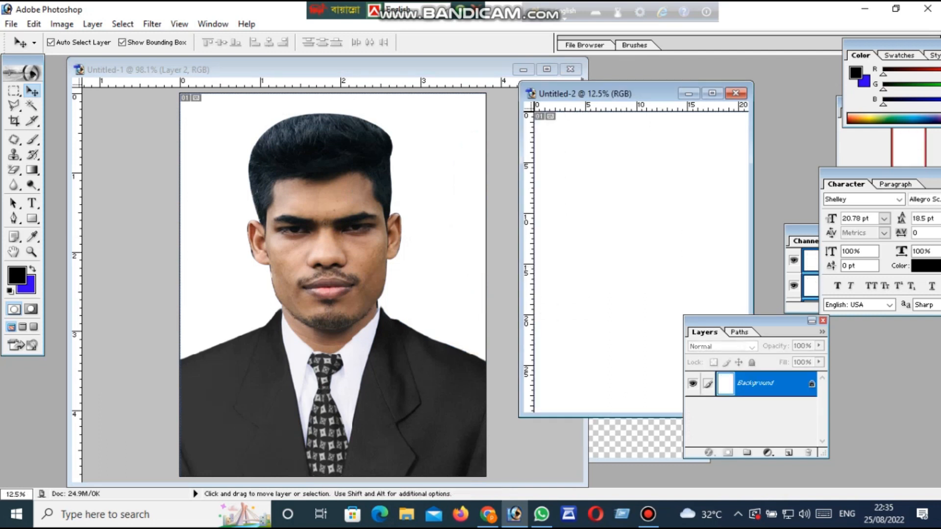
Try copying only the suit layer into the new A4 document, and undo the copy
left_click(329, 395)
left_click_drag(330, 395, 637, 299)
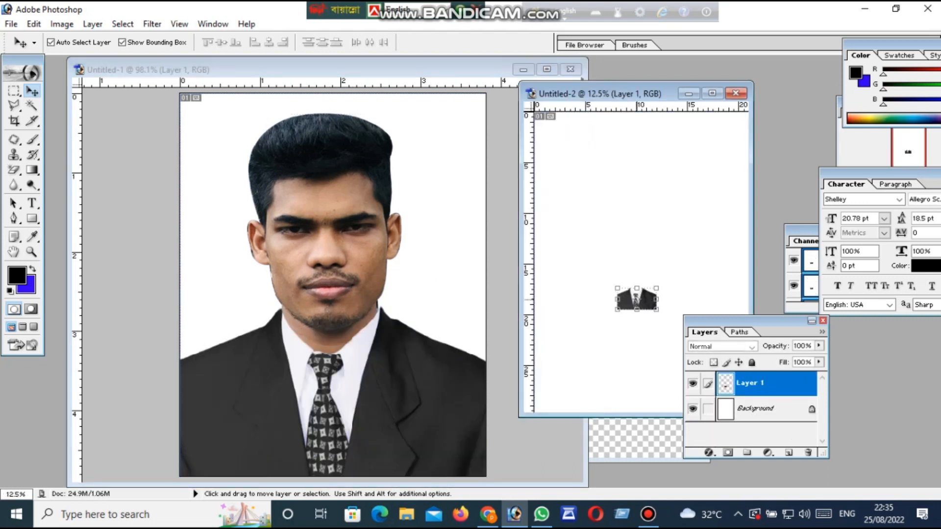
key("ctrl+z")
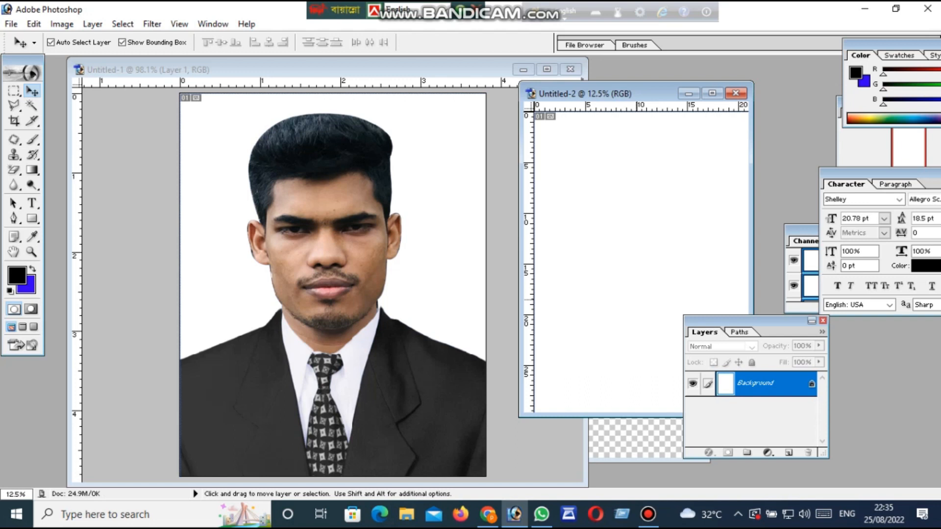
Move the Layers palette off the A4 document and shift the A4 window slightly away from the portrait
left_click_drag(715, 321, 799, 339)
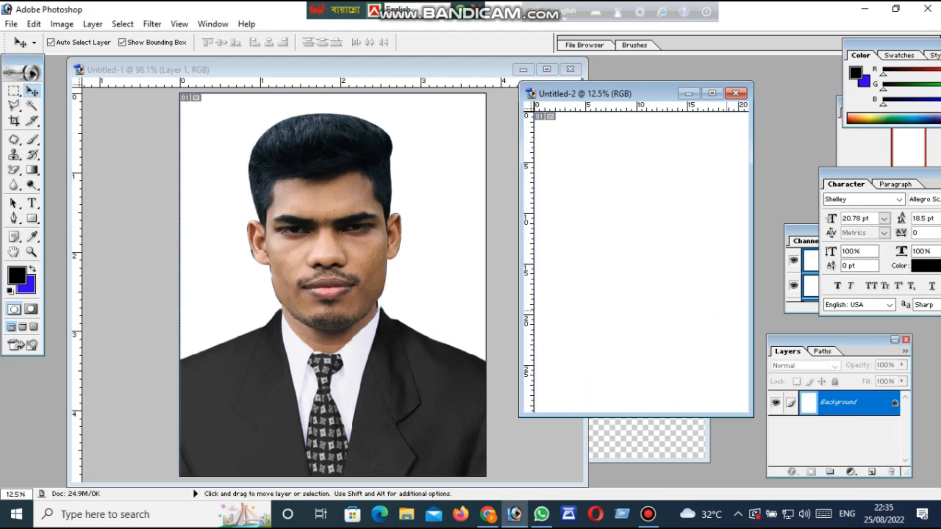
left_click_drag(587, 93, 598, 101)
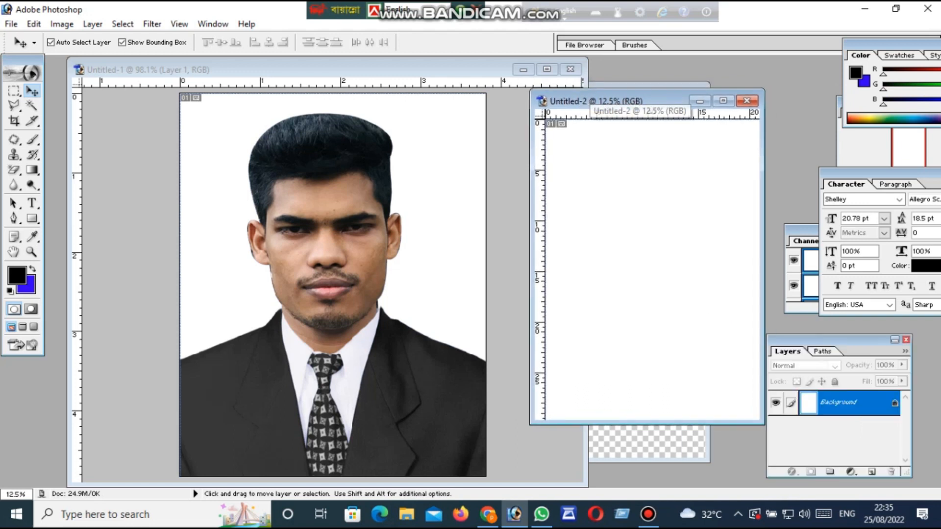
left_click(14, 122)
left_click(822, 343)
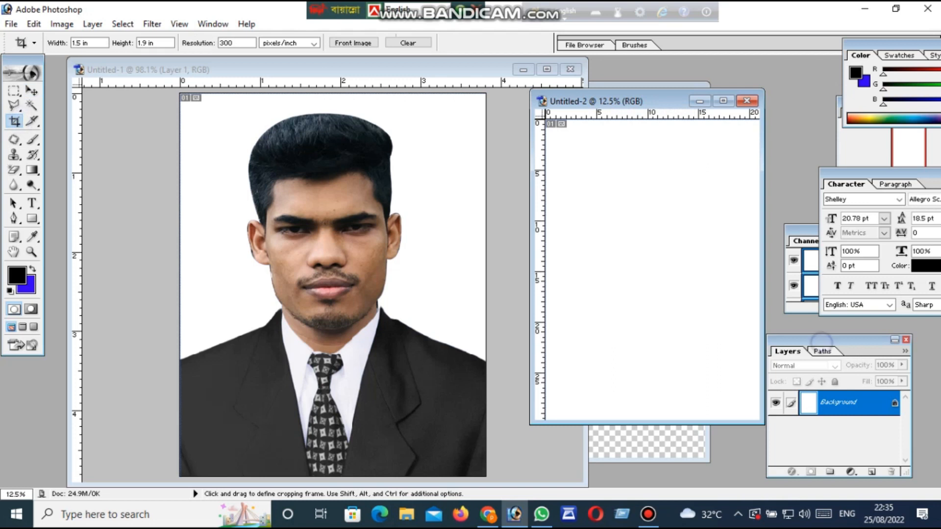
Activate the portrait document and merge its suit, portrait and background layers into a single layer
left_click(505, 344)
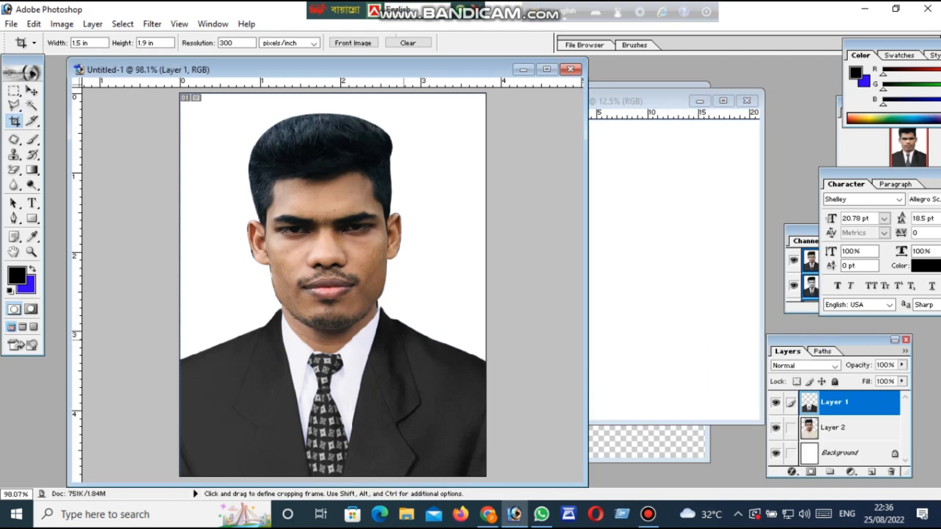
scroll(404, 340, "down", 3)
scroll(412, 339, "up", 1)
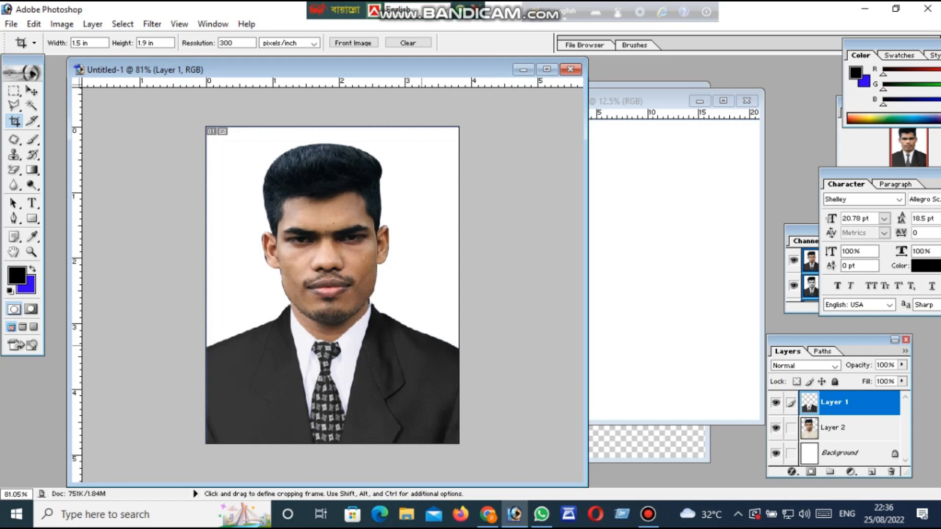
left_click_drag(812, 342, 810, 341)
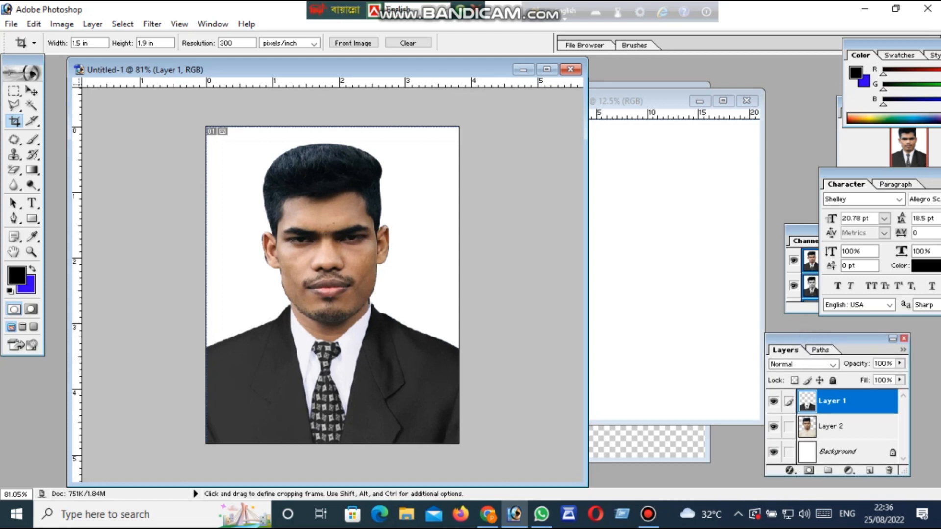
scroll(332, 285, "down", 2)
scroll(333, 285, "up", 2)
scroll(332, 286, "down", 1)
scroll(332, 285, "up", 1)
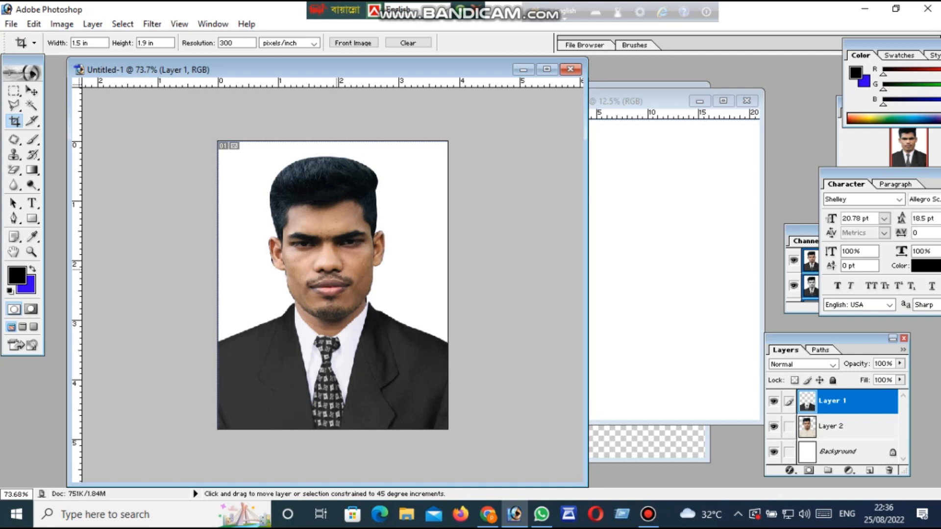
key("ctrl+shift+e")
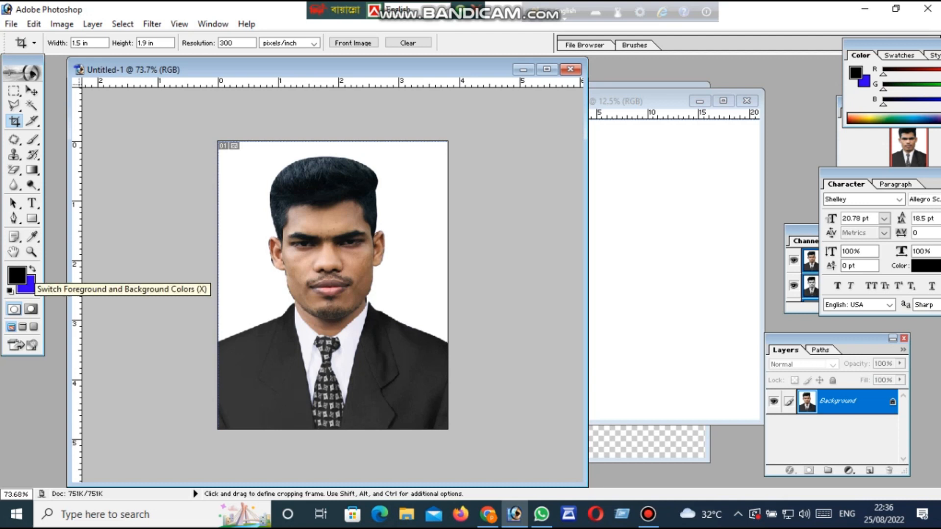
Copy the merged portrait into the A4 document and place it in the page's upper-left corner
scroll(297, 311, "up", 3)
scroll(298, 312, "down", 3)
scroll(298, 312, "up", 2)
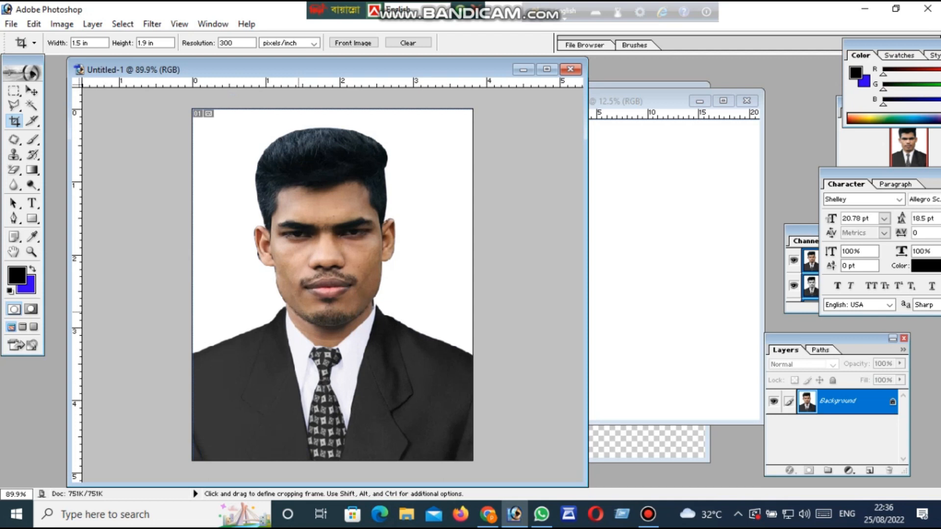
scroll(298, 312, "up", 2)
left_click(30, 253)
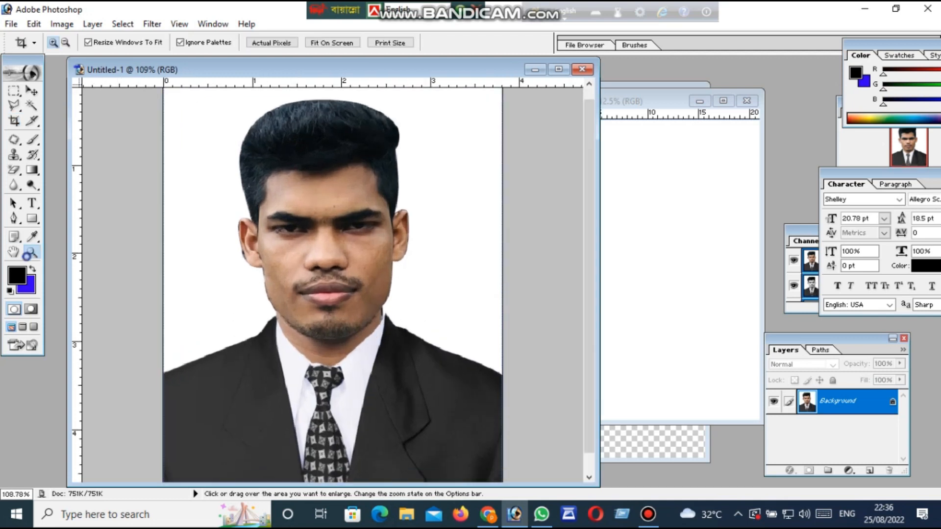
right_click(299, 264)
left_click(316, 270)
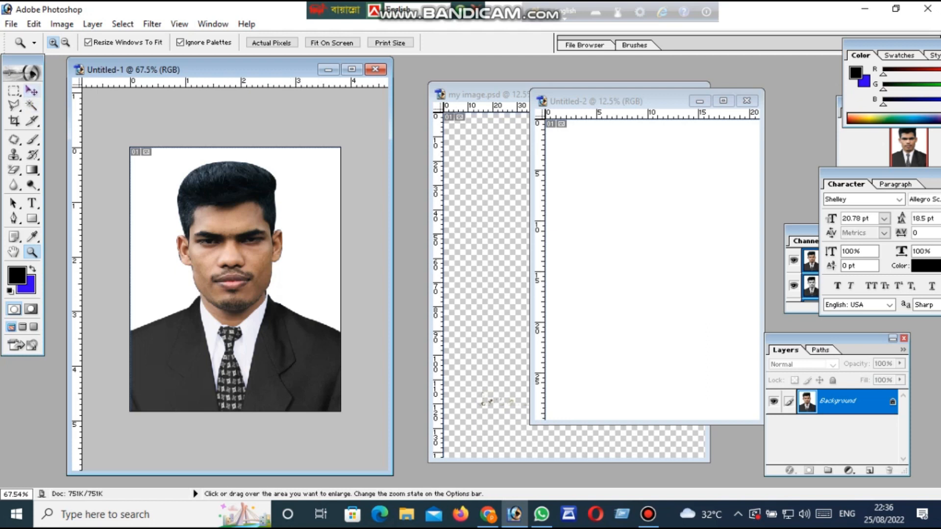
left_click(32, 92)
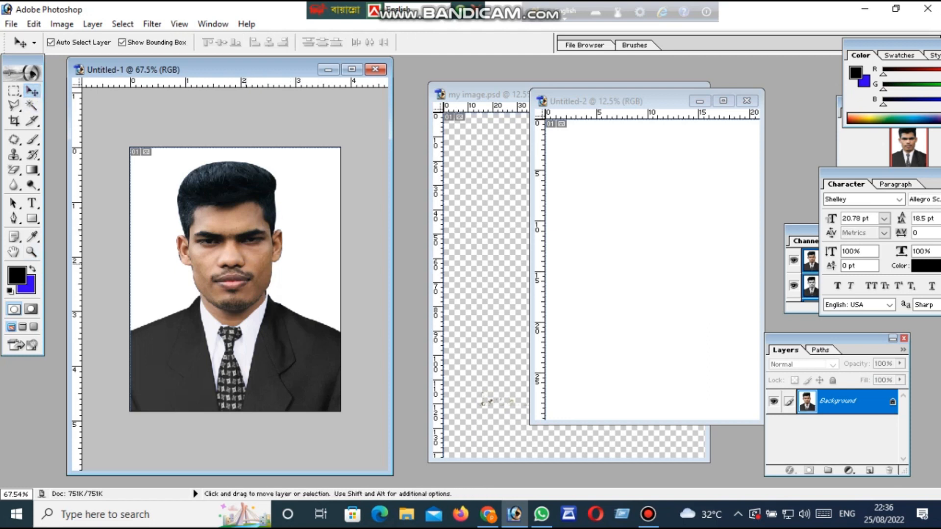
left_click_drag(213, 264, 603, 294)
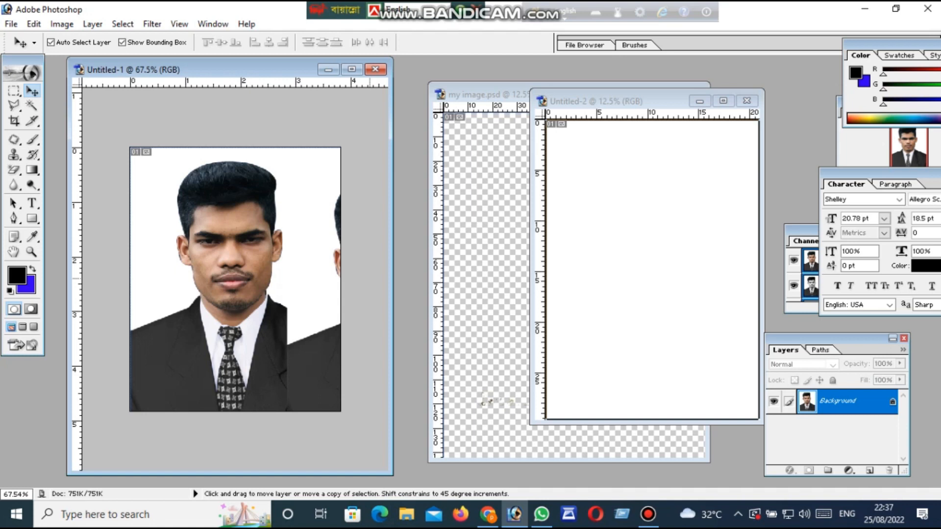
left_click_drag(603, 294, 632, 243)
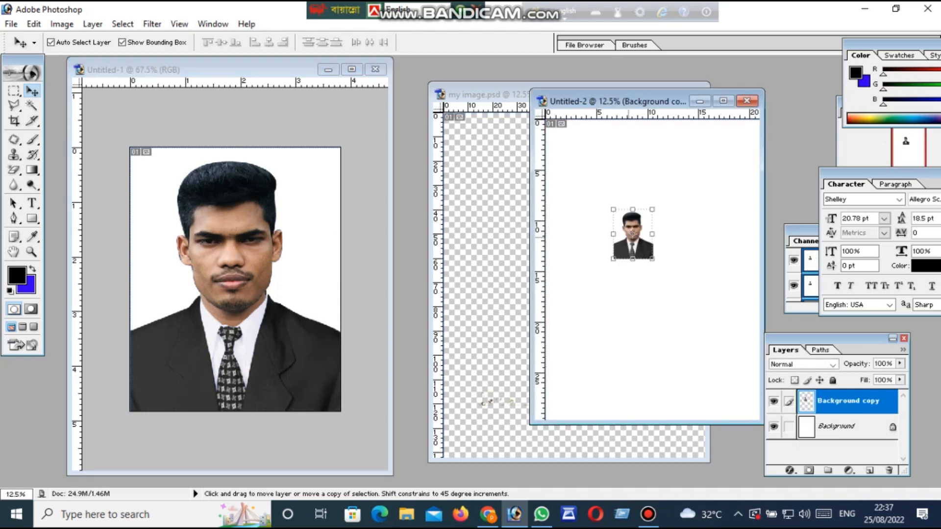
left_click_drag(684, 268, 570, 157)
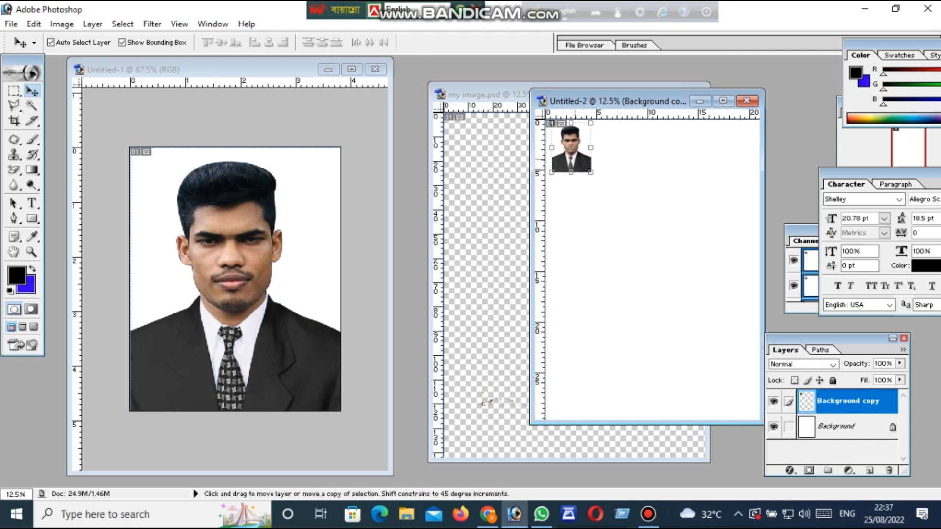
Duplicate the portrait into a row of four photos along the page's top edge and move the A4 window beside the portrait's window
left_click_drag(574, 159, 711, 150)
left_click(660, 233)
left_click_drag(639, 102, 493, 159)
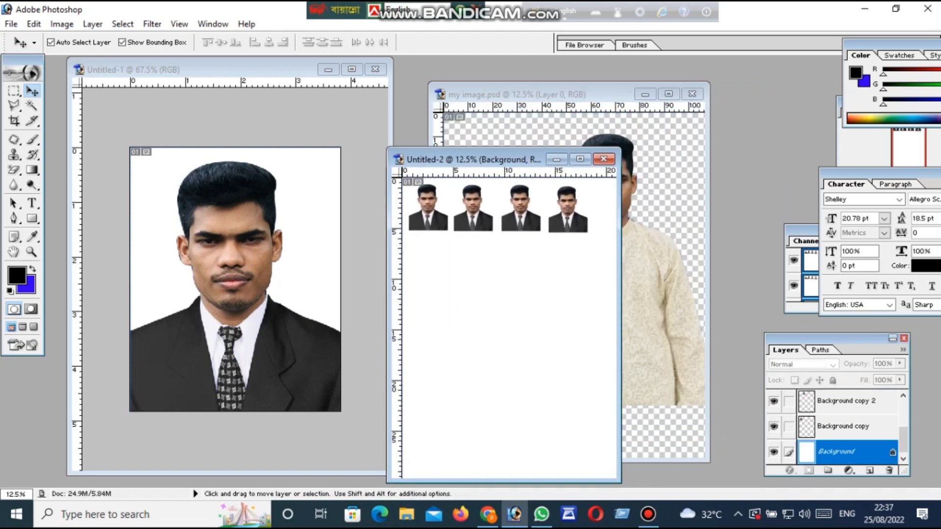
Maximize the merged portrait document and examine the face, collar and suit edges at different zoom levels
left_click(314, 290)
scroll(313, 290, "up", 3)
scroll(314, 290, "down", 3)
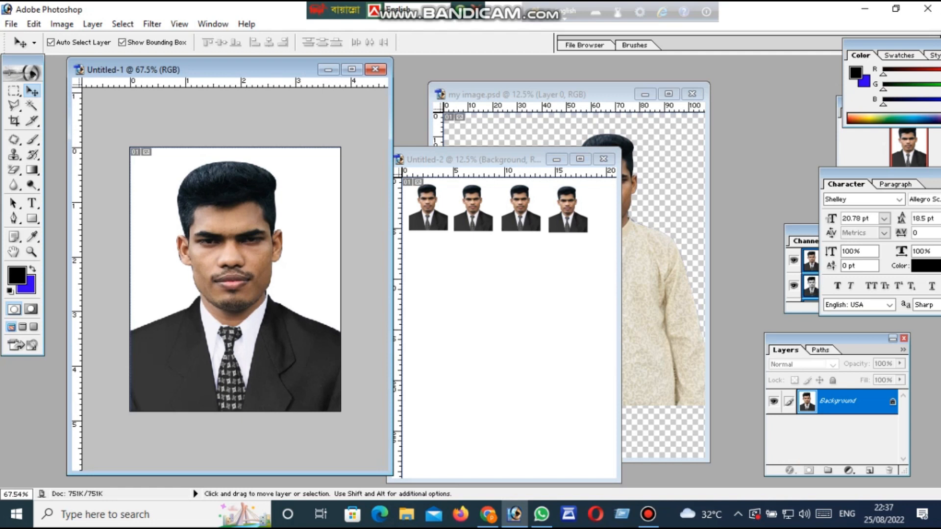
left_click(351, 69)
scroll(477, 277, "up", 1)
scroll(477, 276, "down", 1)
scroll(477, 277, "up", 1)
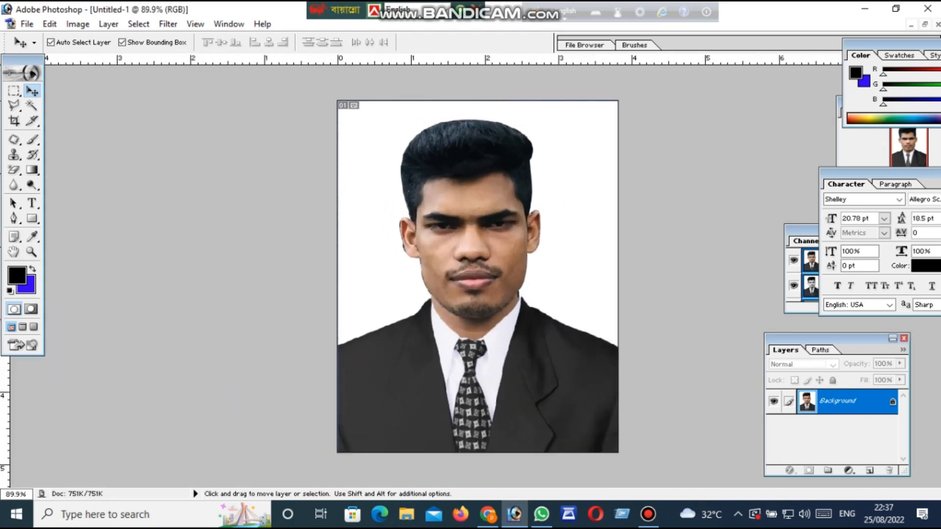
left_click(32, 252)
right_click(400, 269)
left_click(412, 275)
scroll(409, 279, "down", 1)
scroll(410, 278, "up", 1)
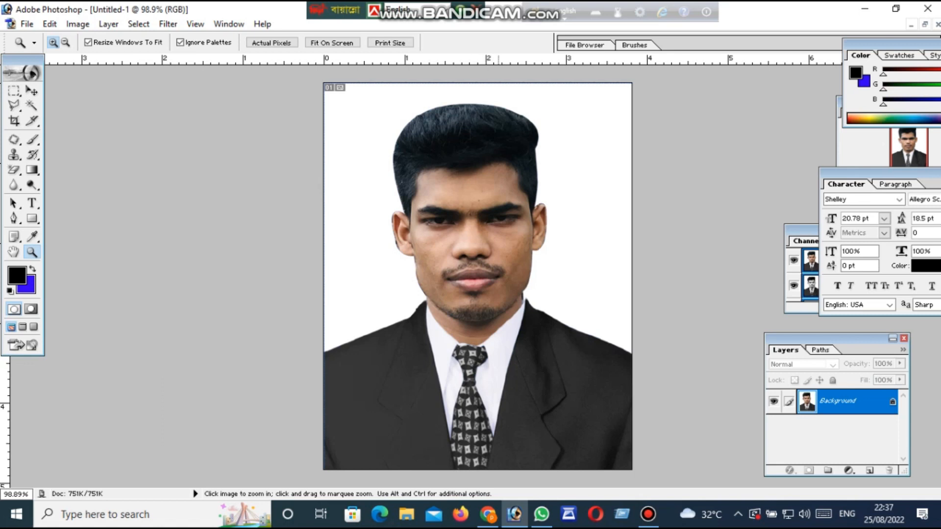
scroll(499, 276, "down", 1)
scroll(499, 276, "up", 1)
scroll(498, 276, "down", 1)
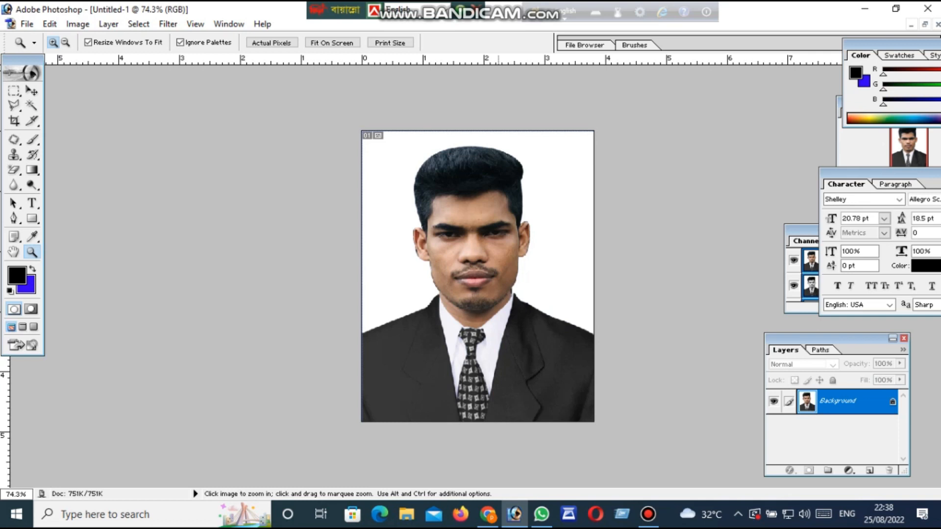
right_click(478, 315)
left_click(490, 320)
scroll(478, 277, "down", 1)
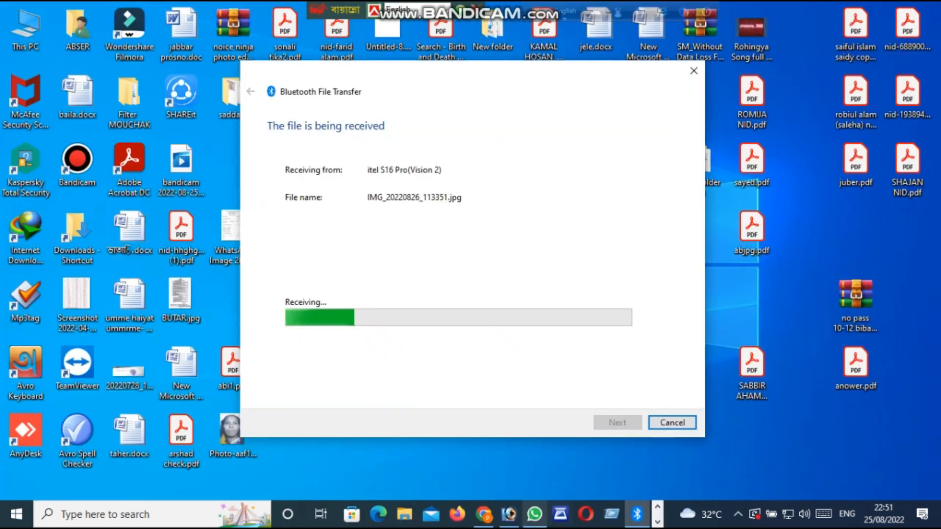